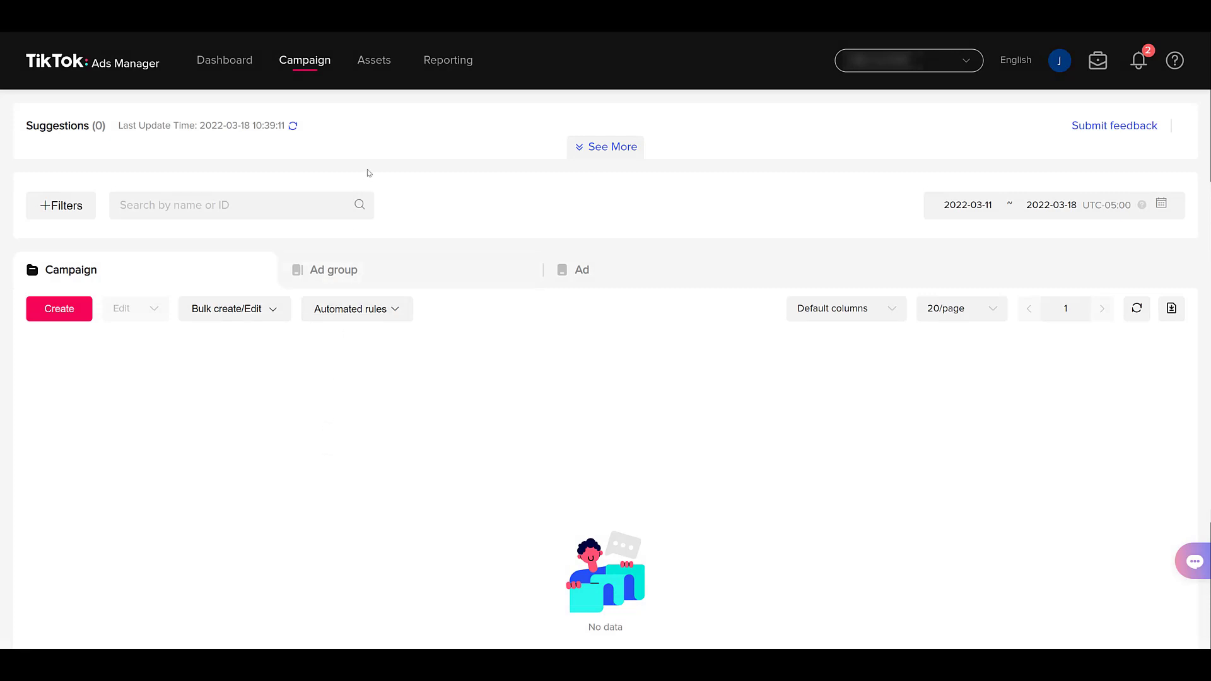
# Go to Assets > Events and open Web Events management, which requires a TikTok pixel first.
pyautogui.moveTo(381, 65)
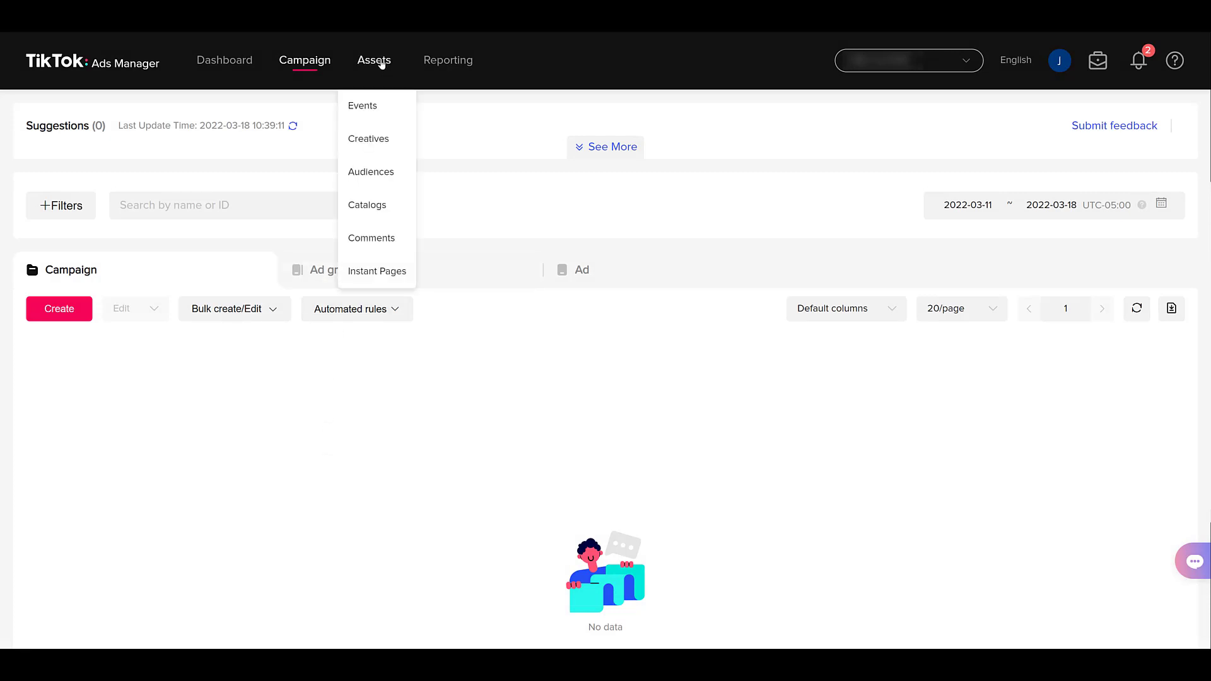
pyautogui.click(378, 117)
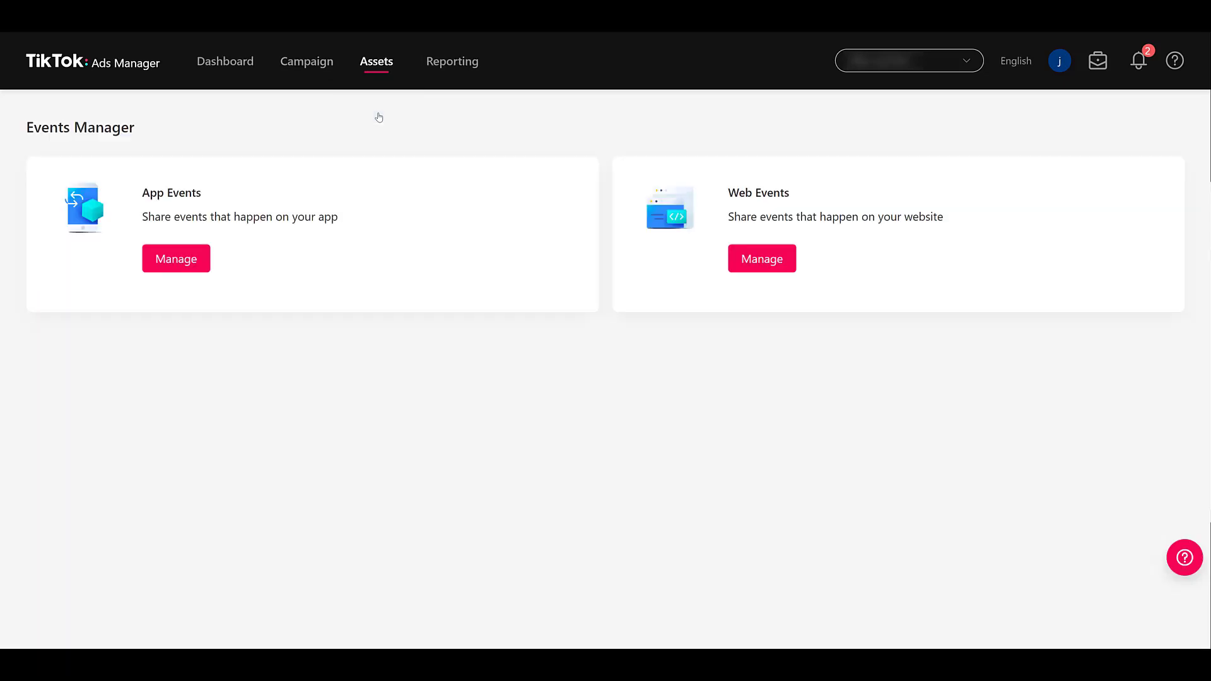
pyautogui.click(766, 270)
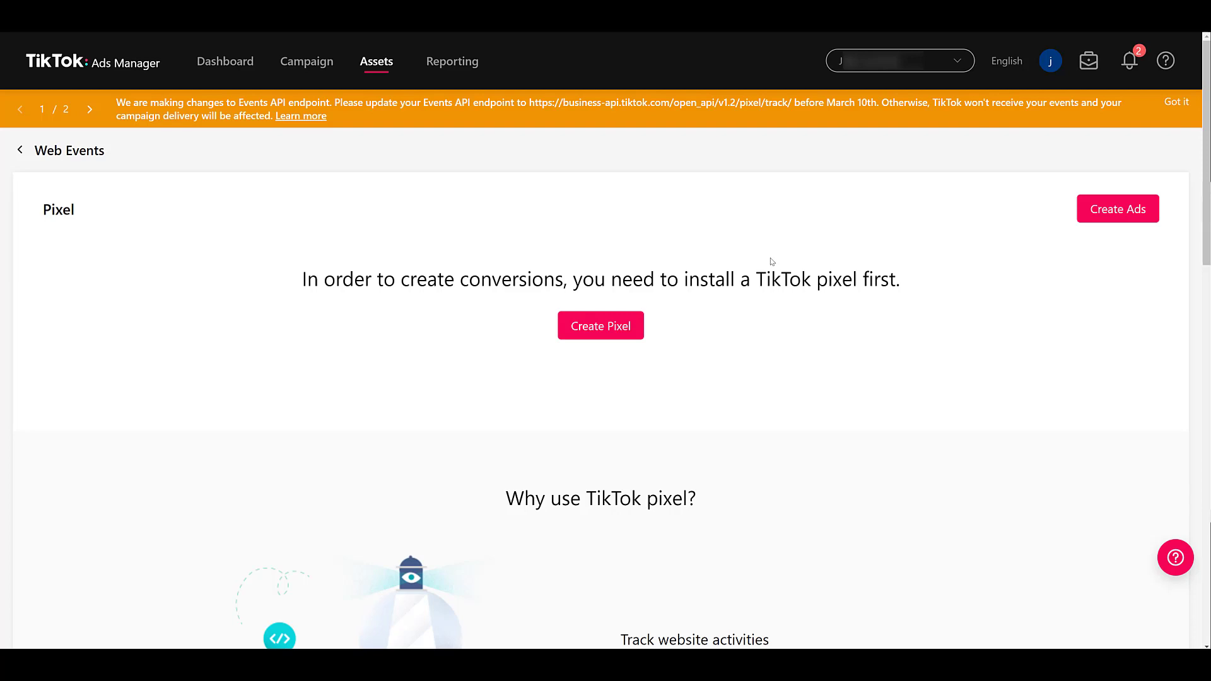
# Start creating a new pixel using TikTok Pixel as the connection method.
pyautogui.click(599, 335)
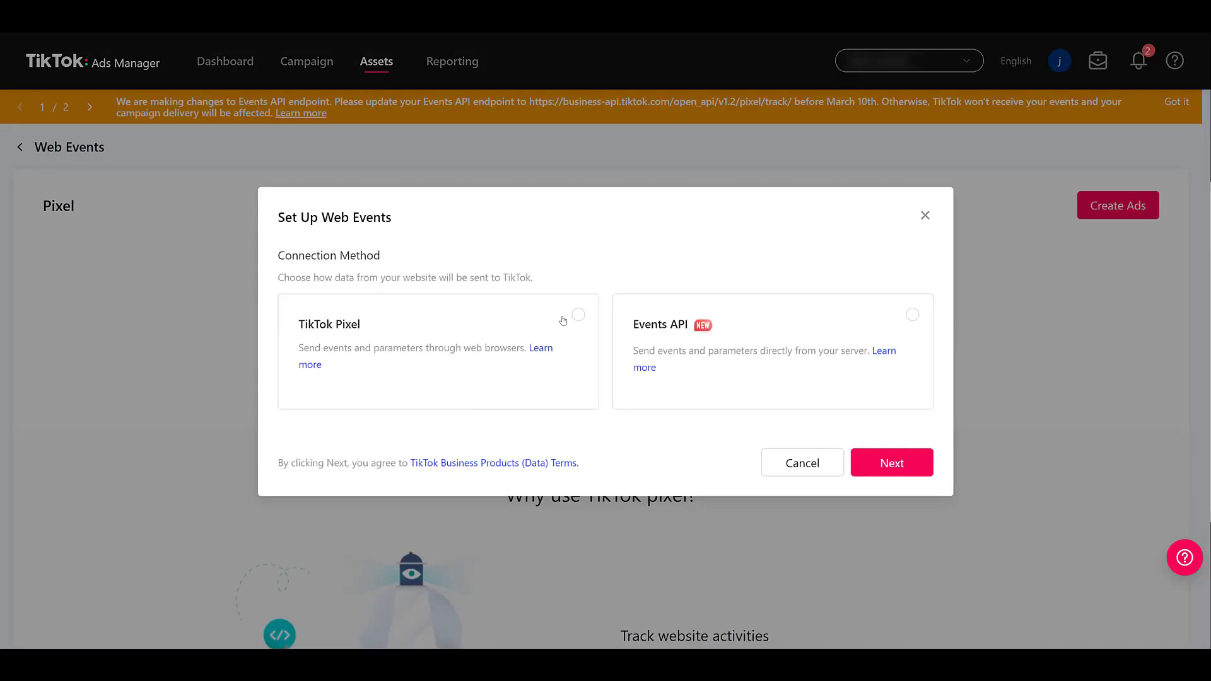
pyautogui.click(488, 320)
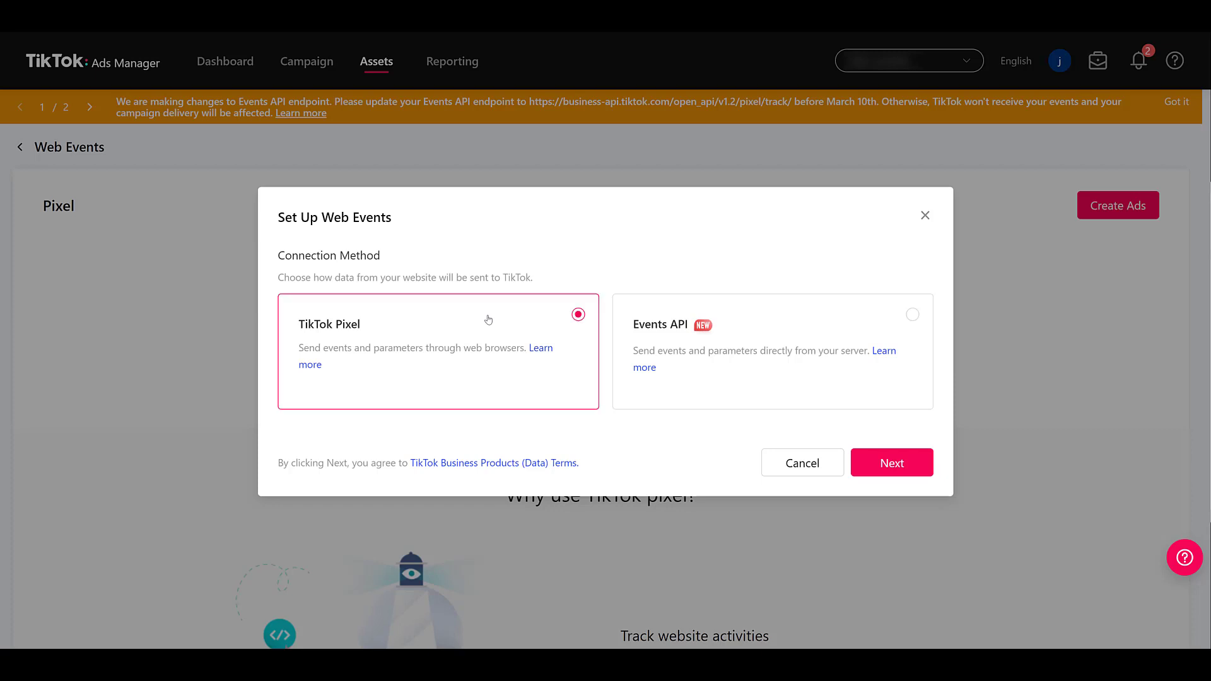
pyautogui.click(875, 473)
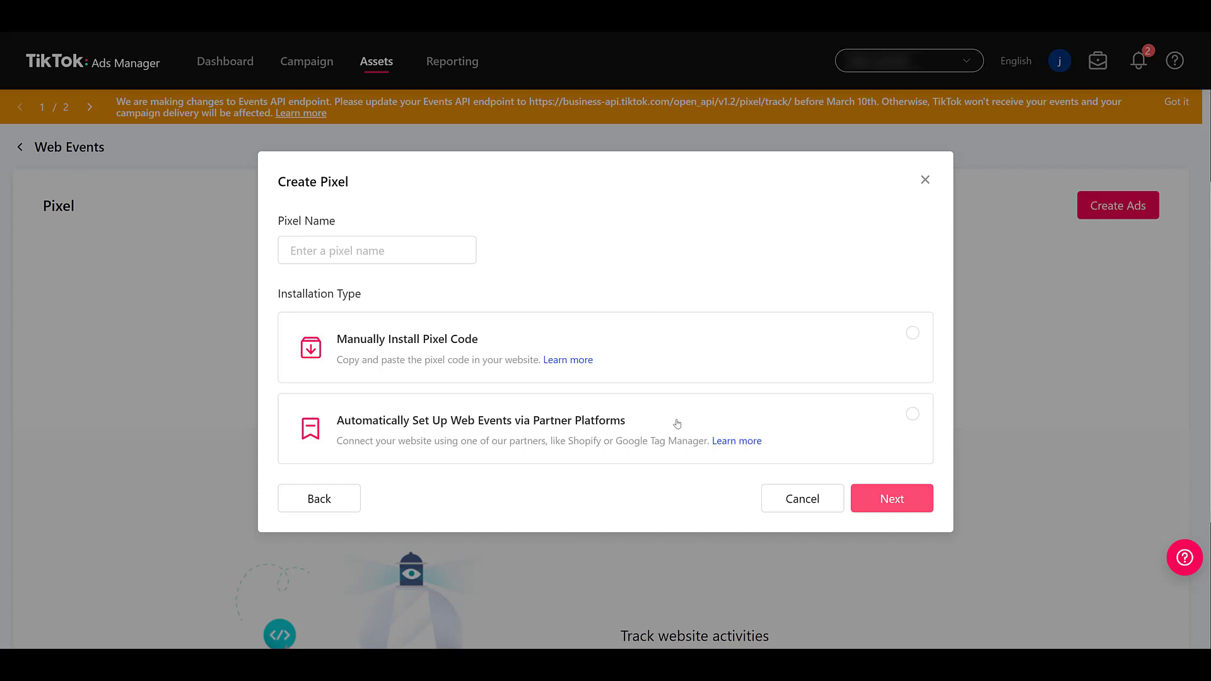
# Name the pixel 'Main Pixel' and choose automatic partner setup with Google Tag Manager.
pyautogui.click(394, 252)
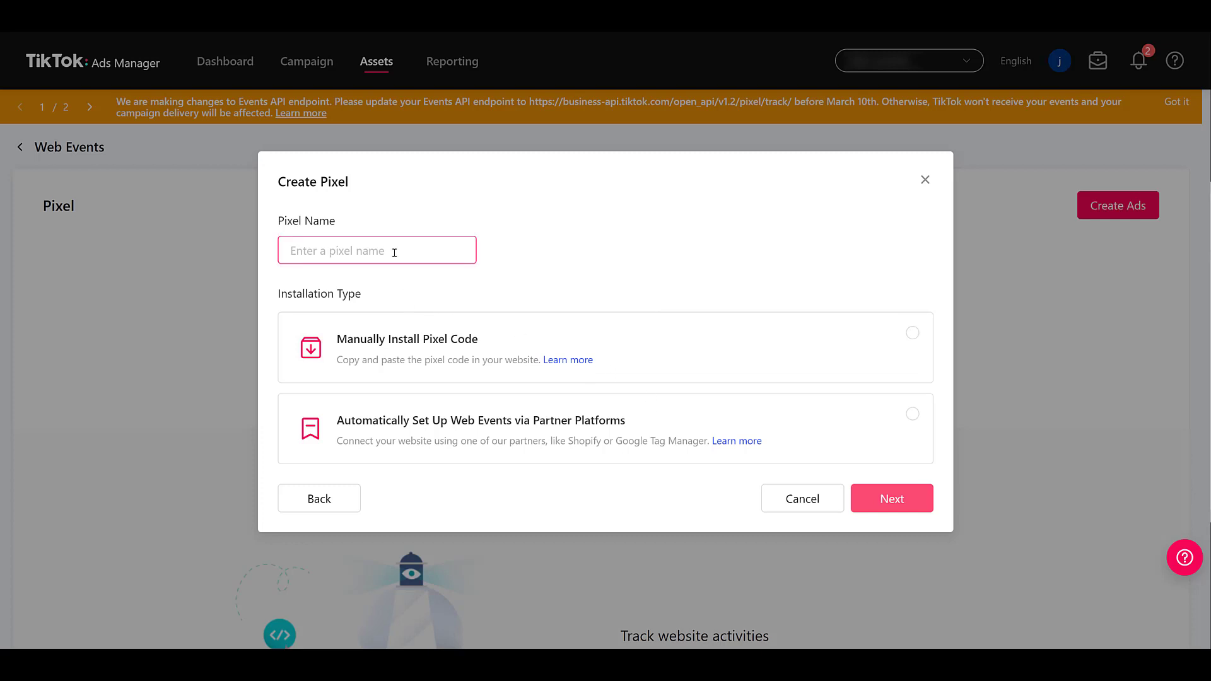
pyautogui.write('Main Pixel')
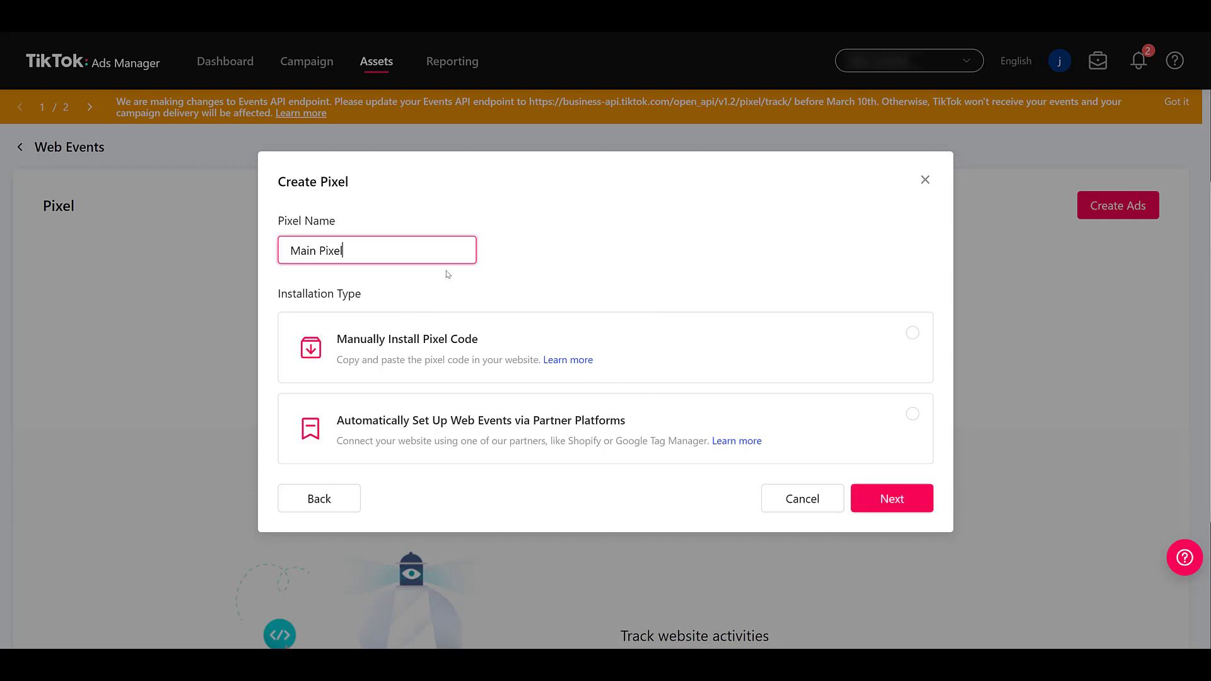
pyautogui.click(647, 448)
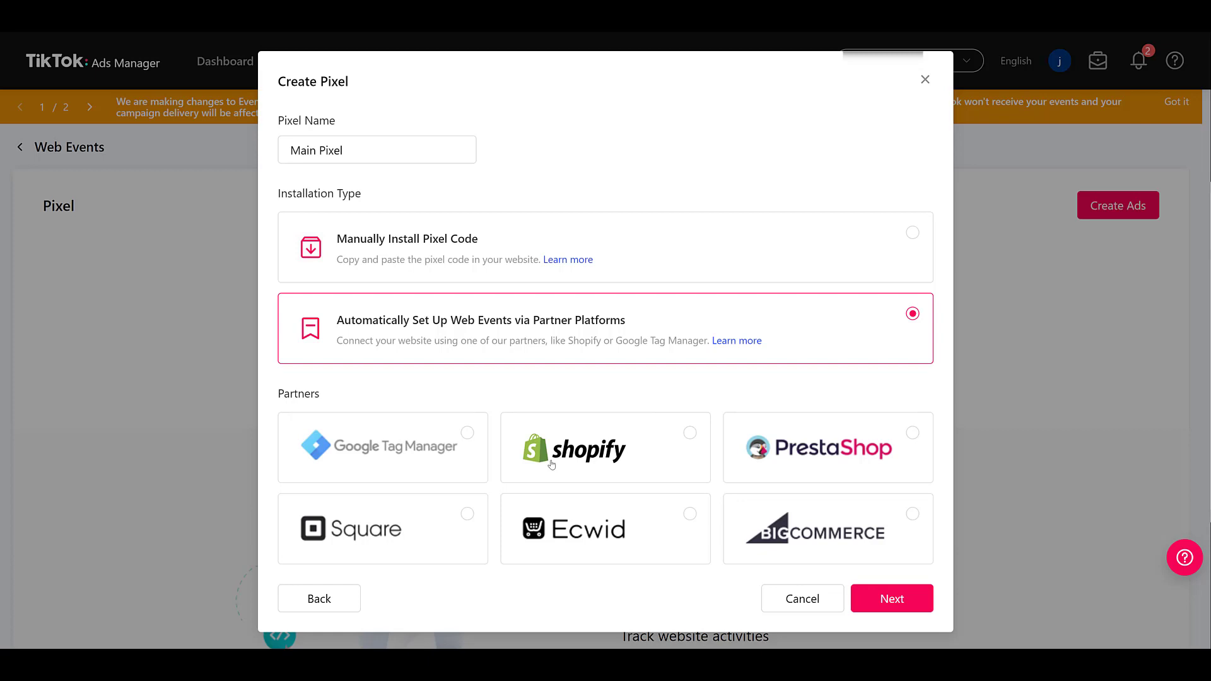
pyautogui.click(440, 467)
# Create the Main Pixel and connect the Google Tag Manager account.
pyautogui.click(908, 602)
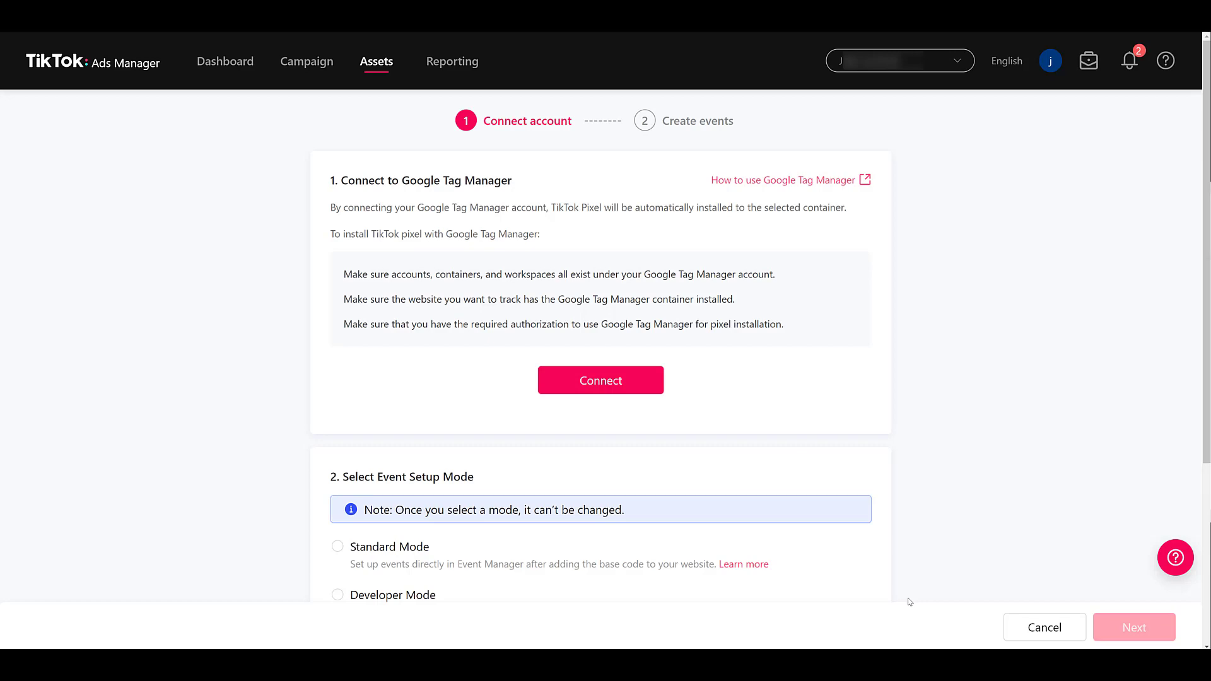
pyautogui.click(568, 386)
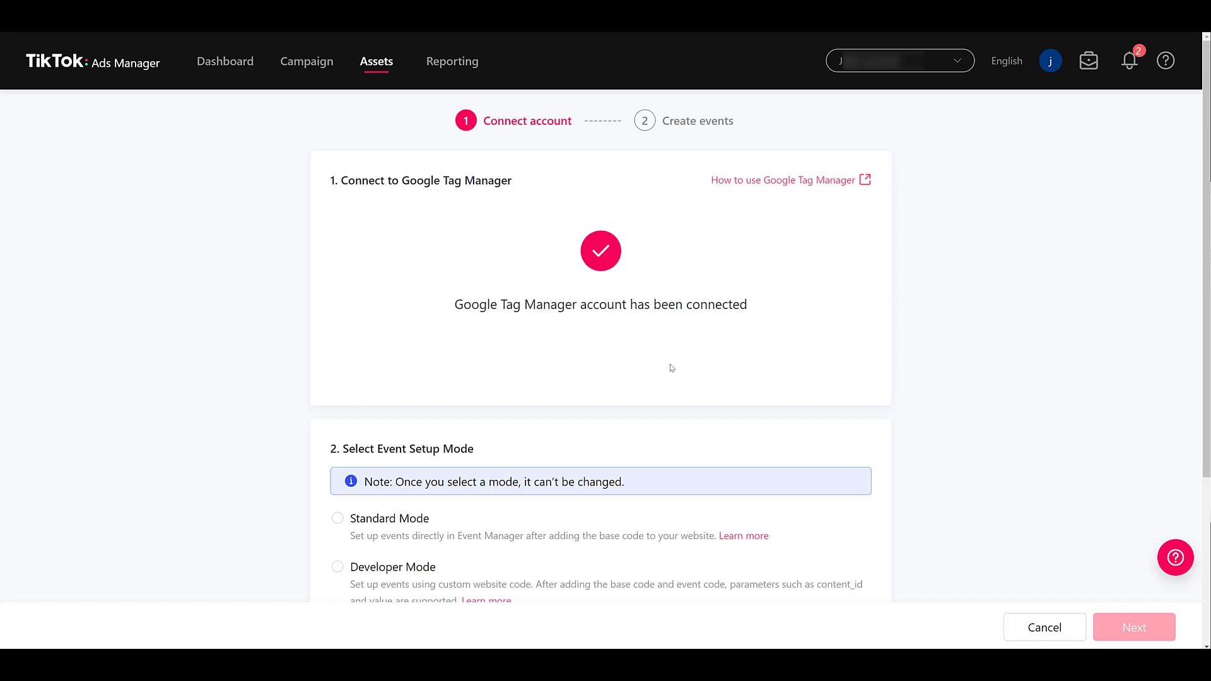
# Choose Standard Mode for events and turn on Automatic Advanced Matching.
pyautogui.scroll(-3, 671, 368)
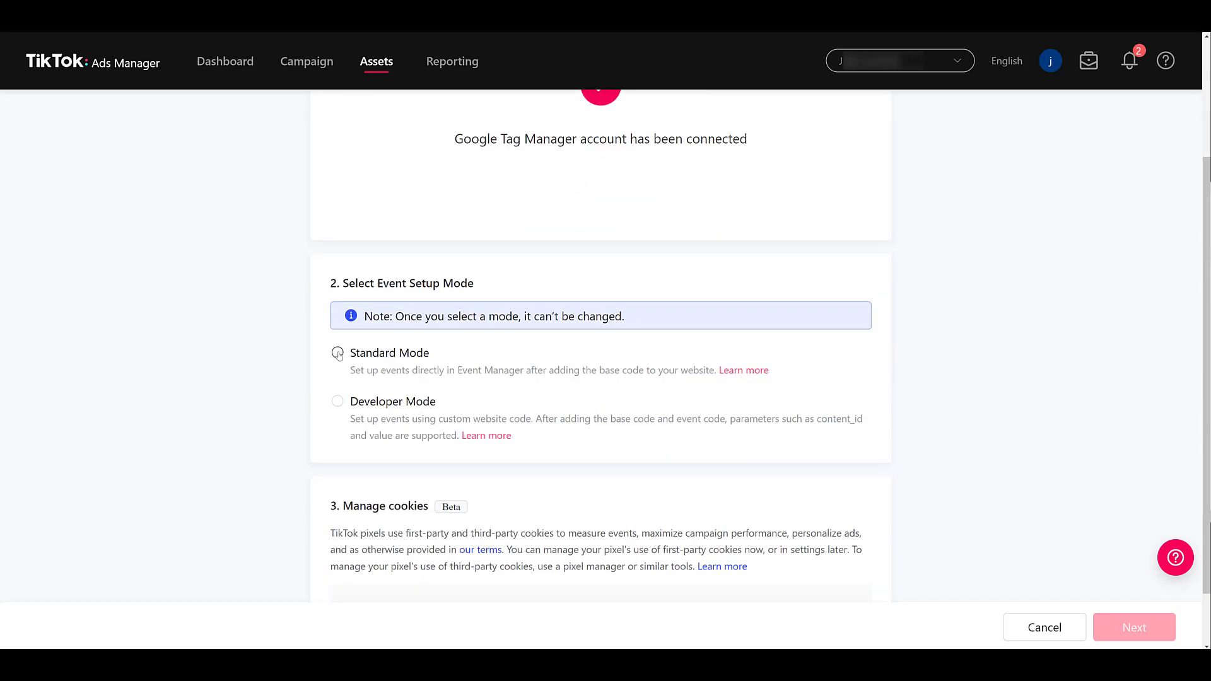
pyautogui.click(338, 353)
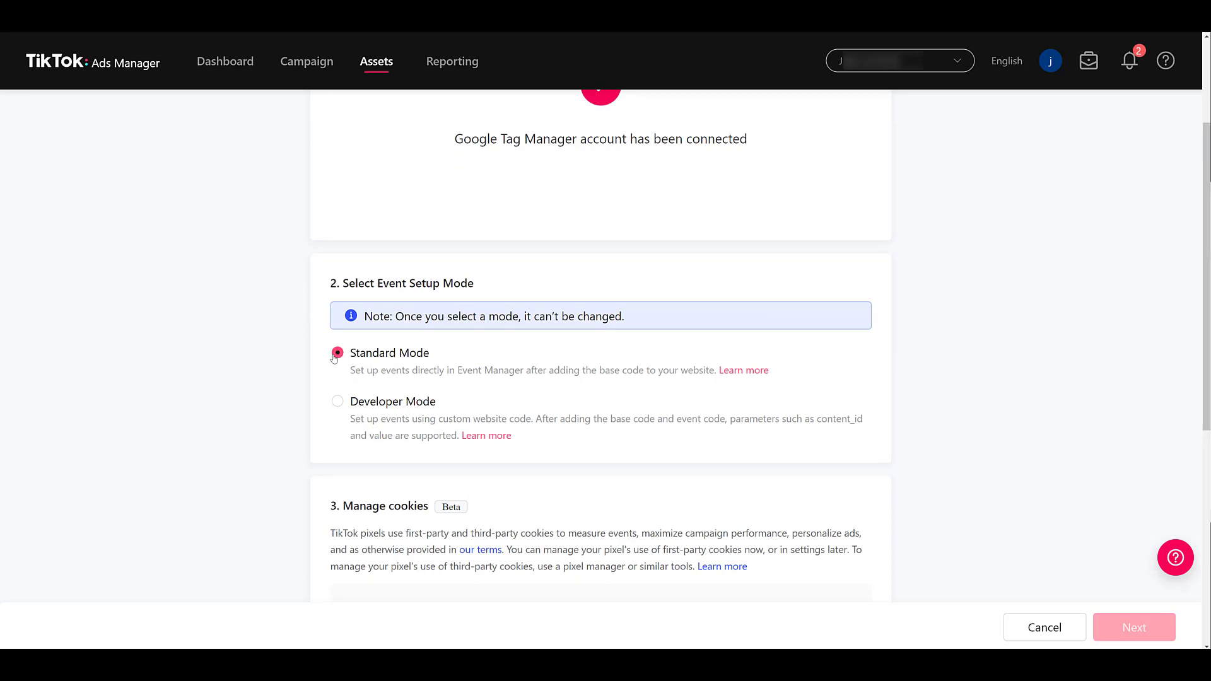
pyautogui.scroll(-7, 334, 357)
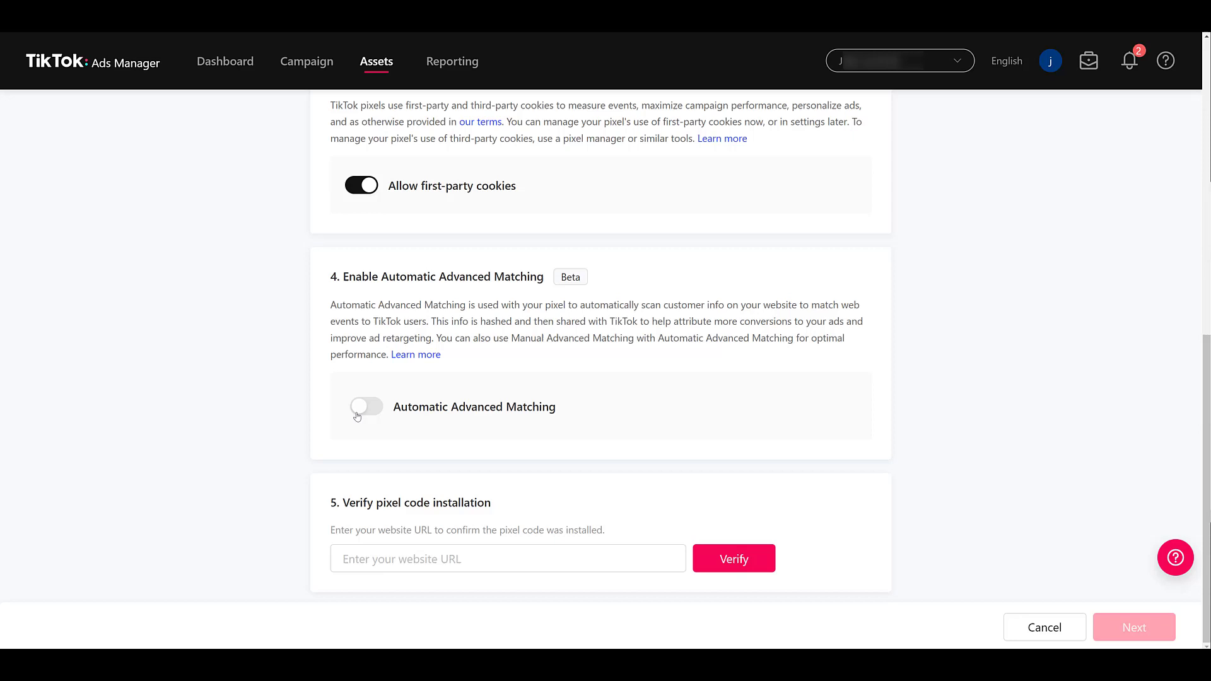
pyautogui.click(361, 415)
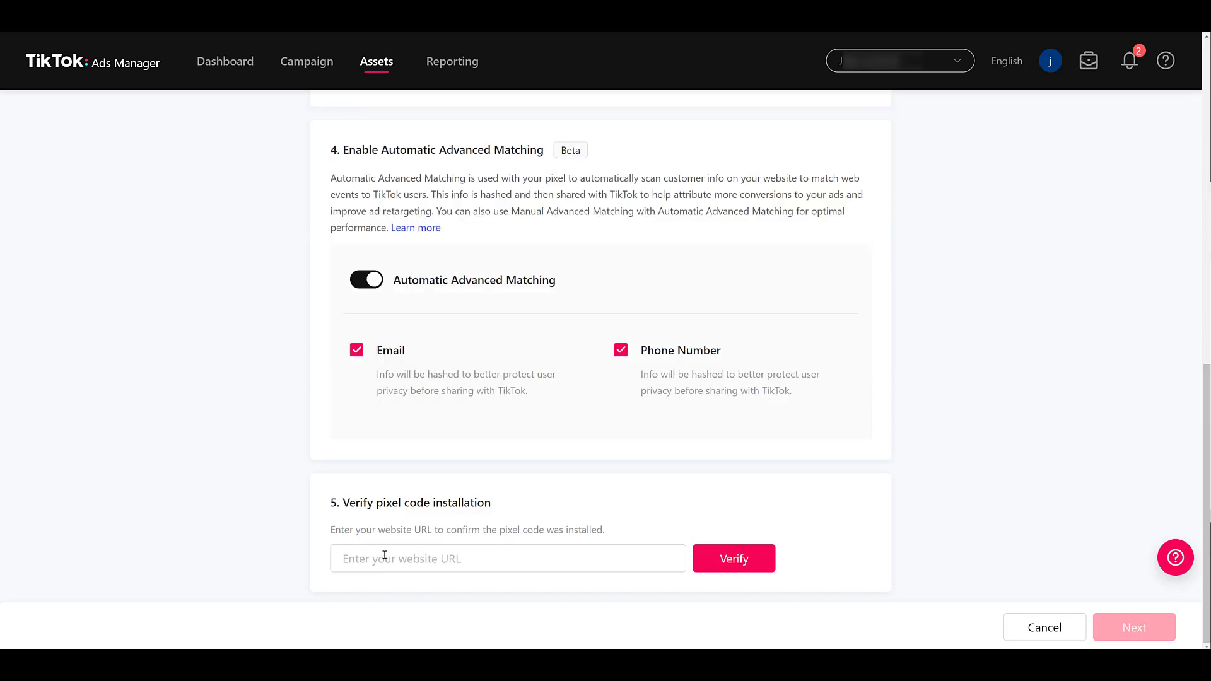
# Verify the pixel code on paidmediapros.com and continue to event creation.
pyautogui.click(401, 565)
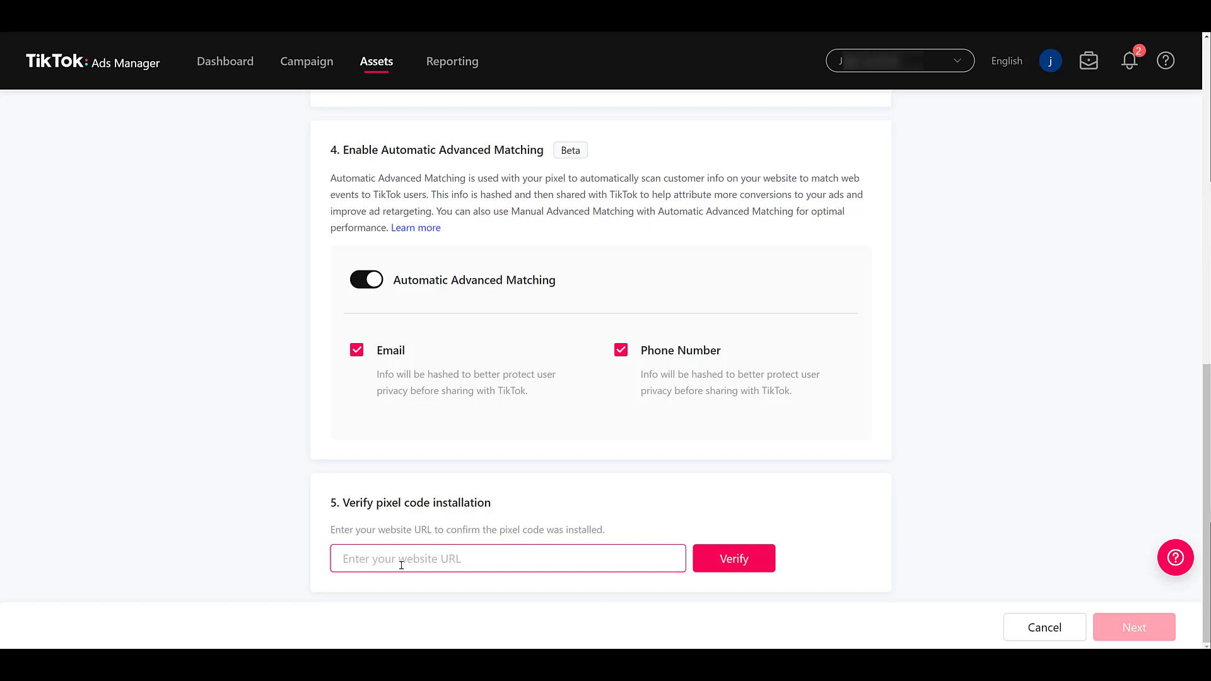
pyautogui.write('https://www.paidmediapros.com')
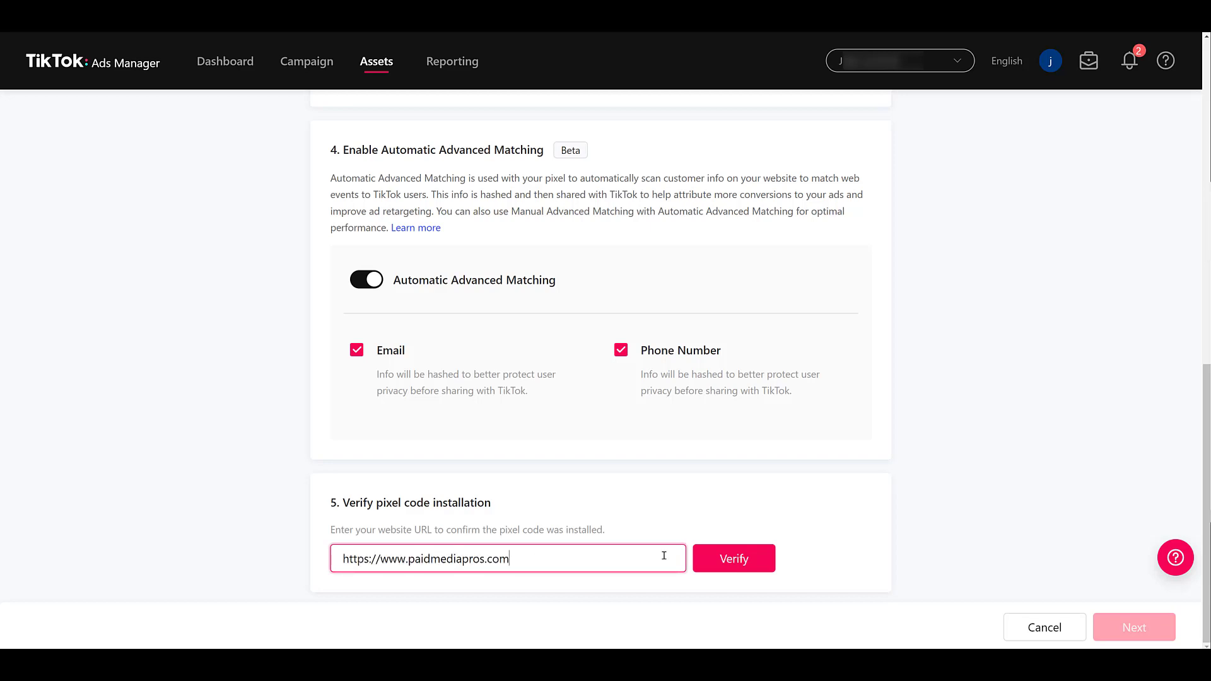
pyautogui.click(731, 566)
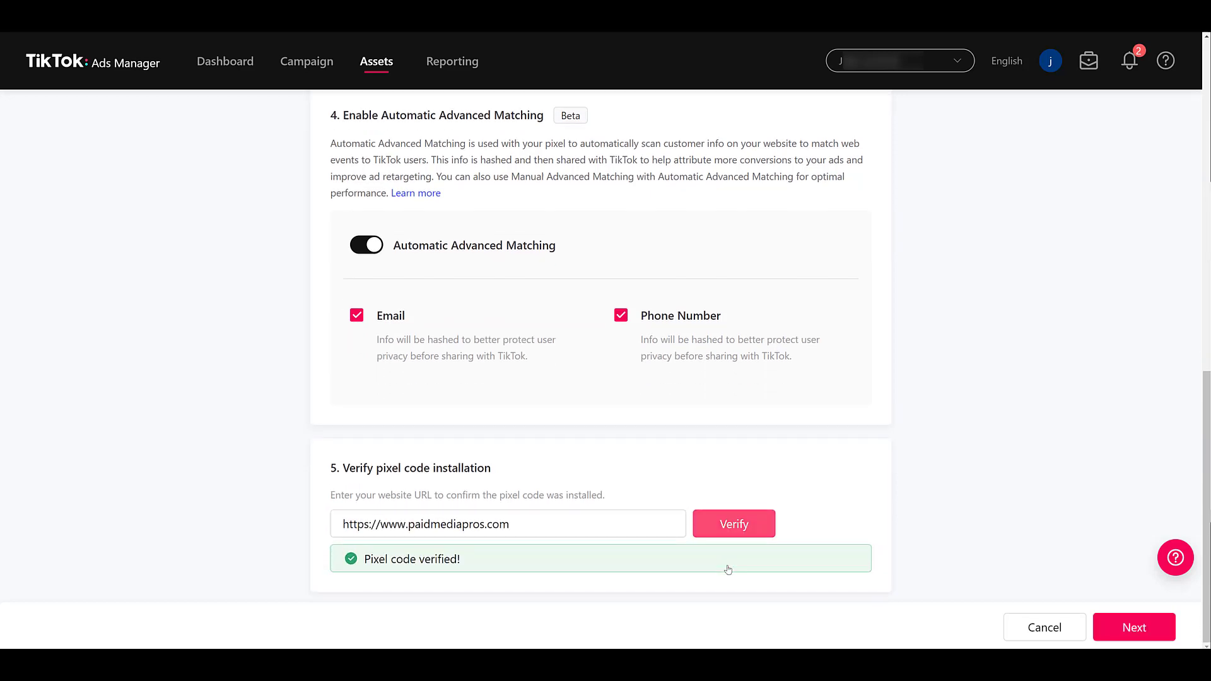
pyautogui.click(1135, 627)
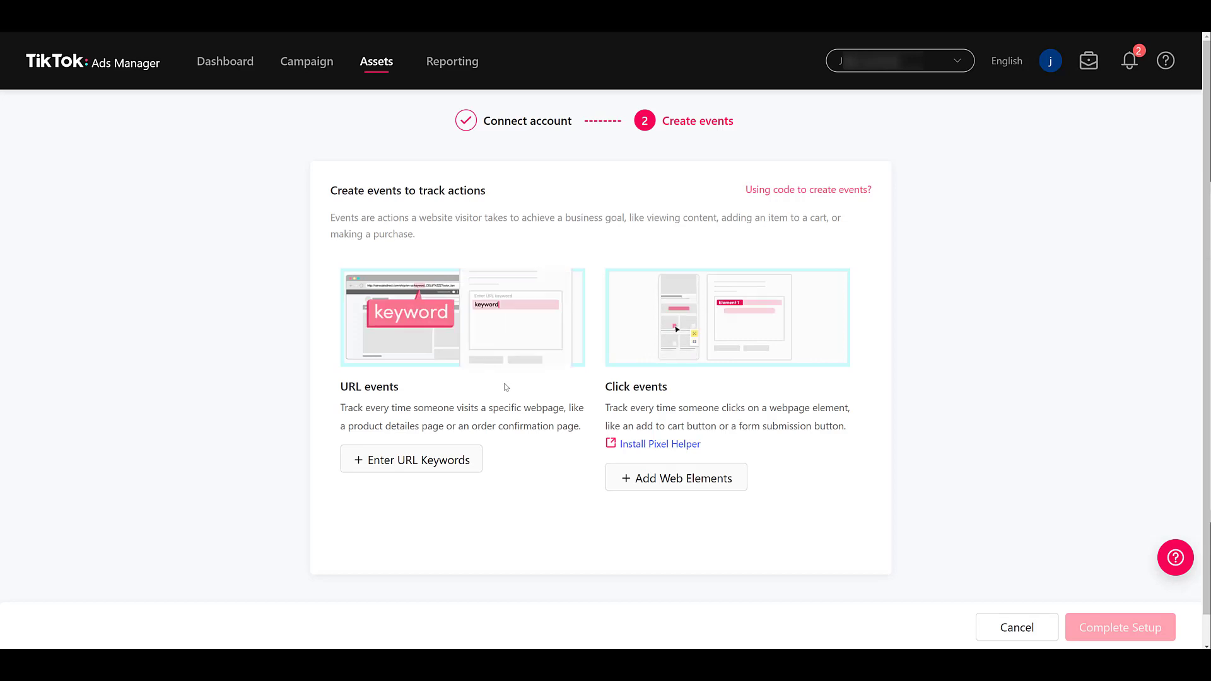
# Add a new URL-based event with Submit Form as its event type.
pyautogui.click(430, 472)
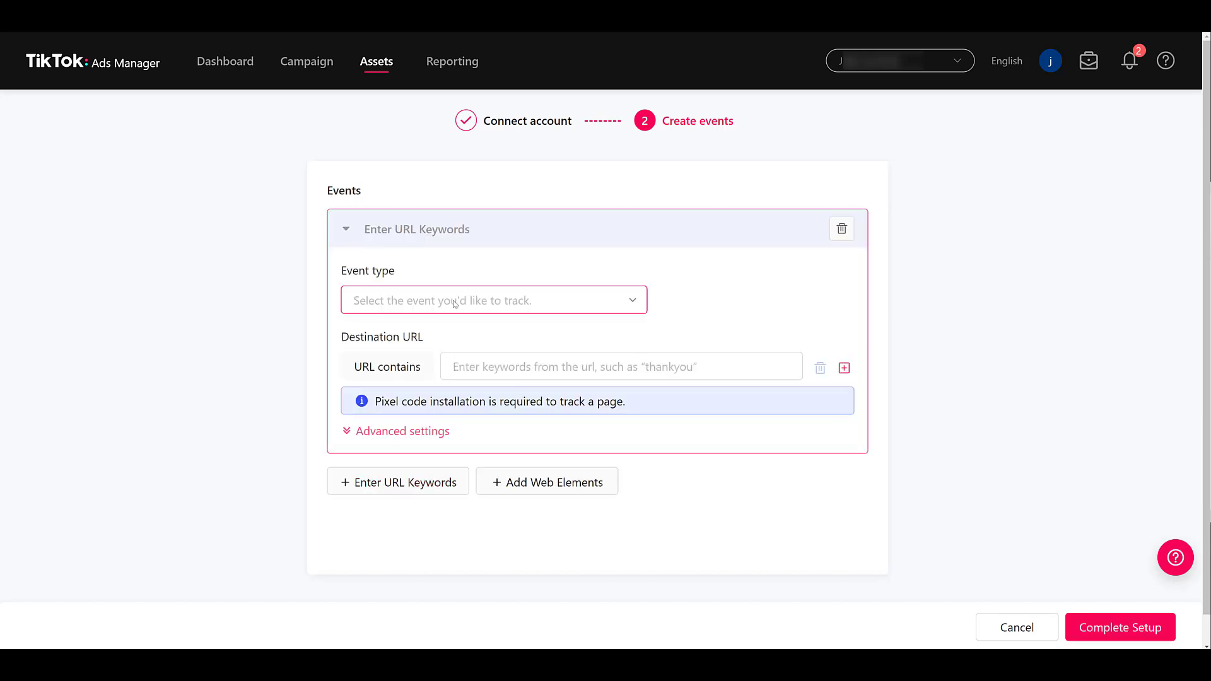
pyautogui.click(498, 305)
pyautogui.scroll(-1, 509, 354)
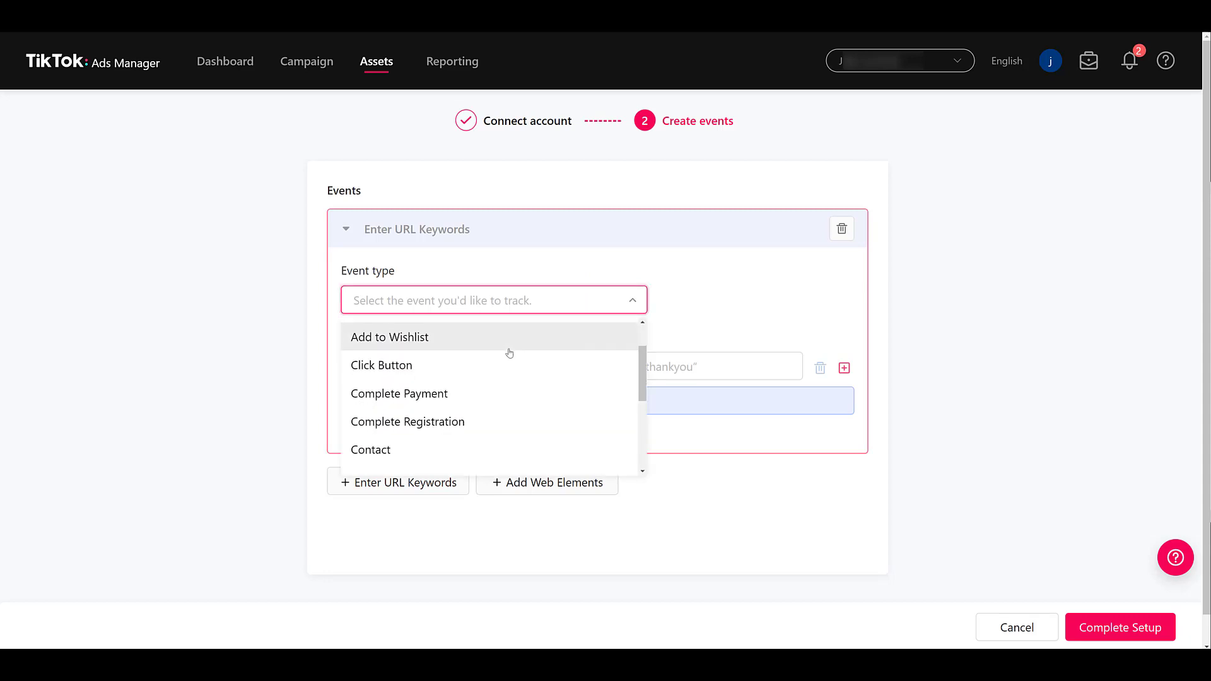
pyautogui.scroll(-6, 509, 352)
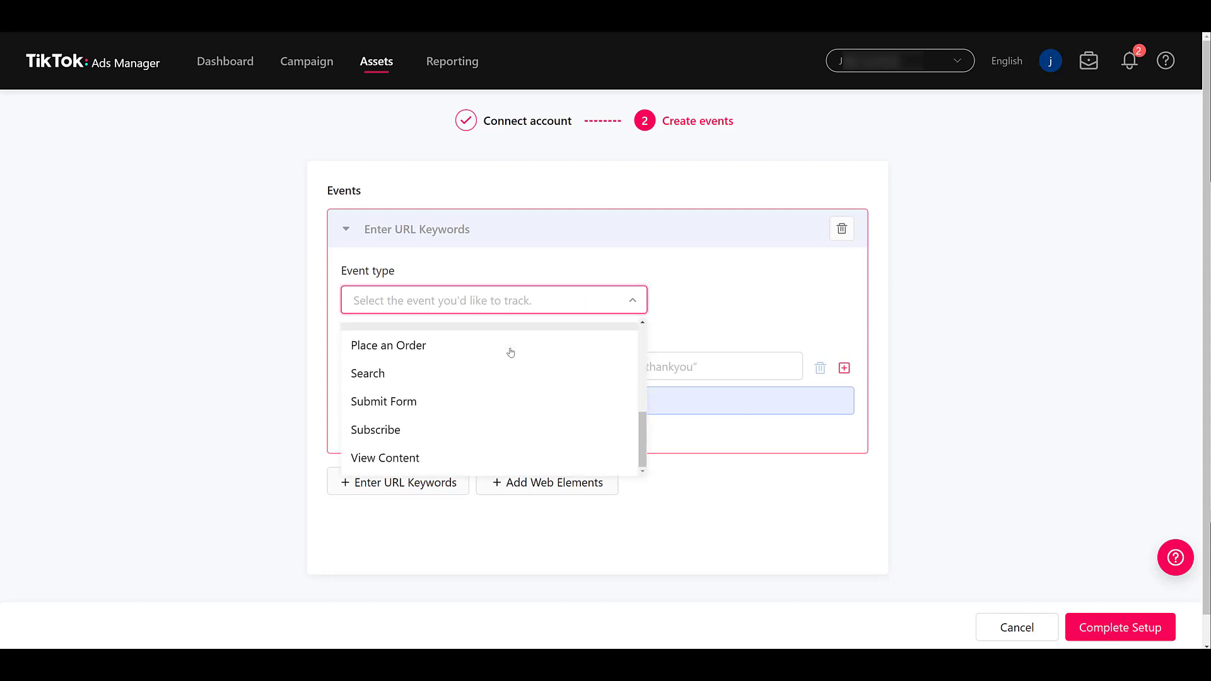
pyautogui.scroll(2, 526, 371)
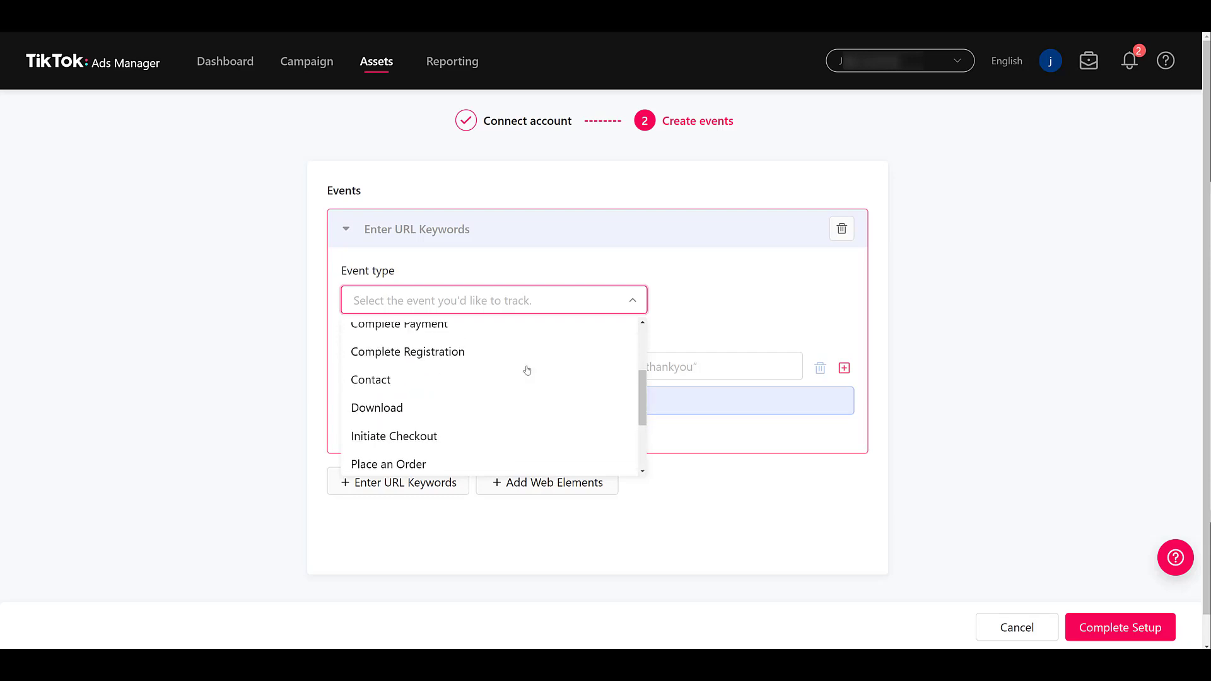
pyautogui.scroll(4, 527, 370)
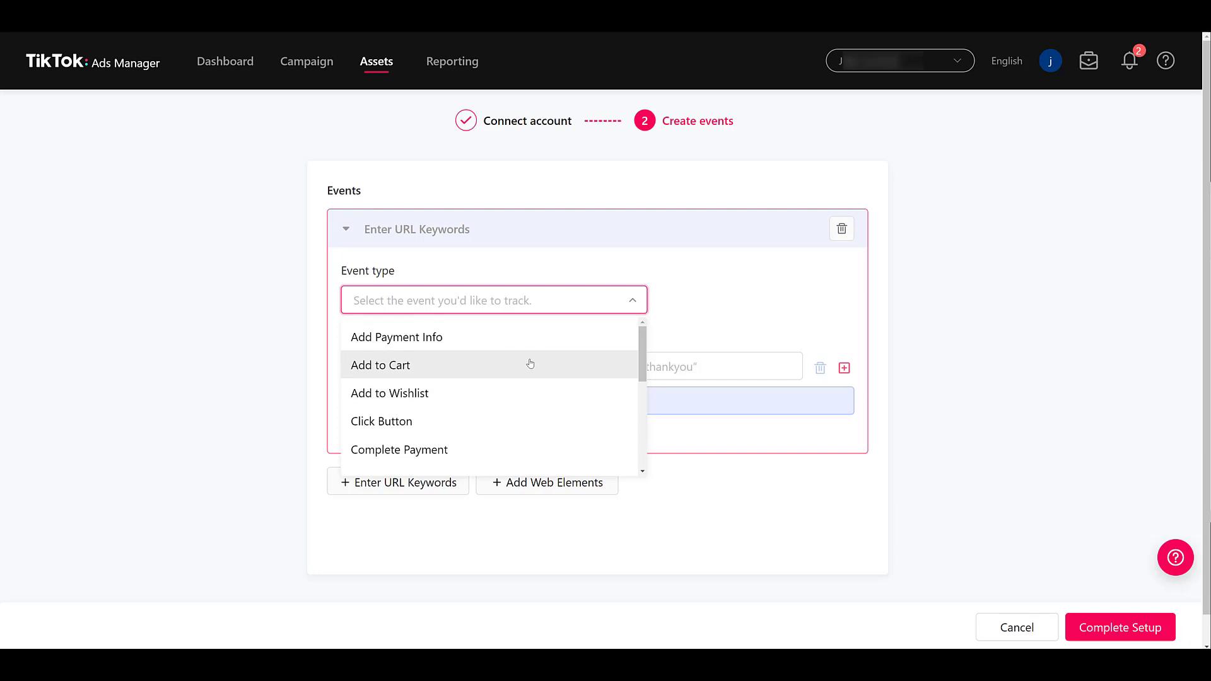
pyautogui.scroll(-5, 531, 364)
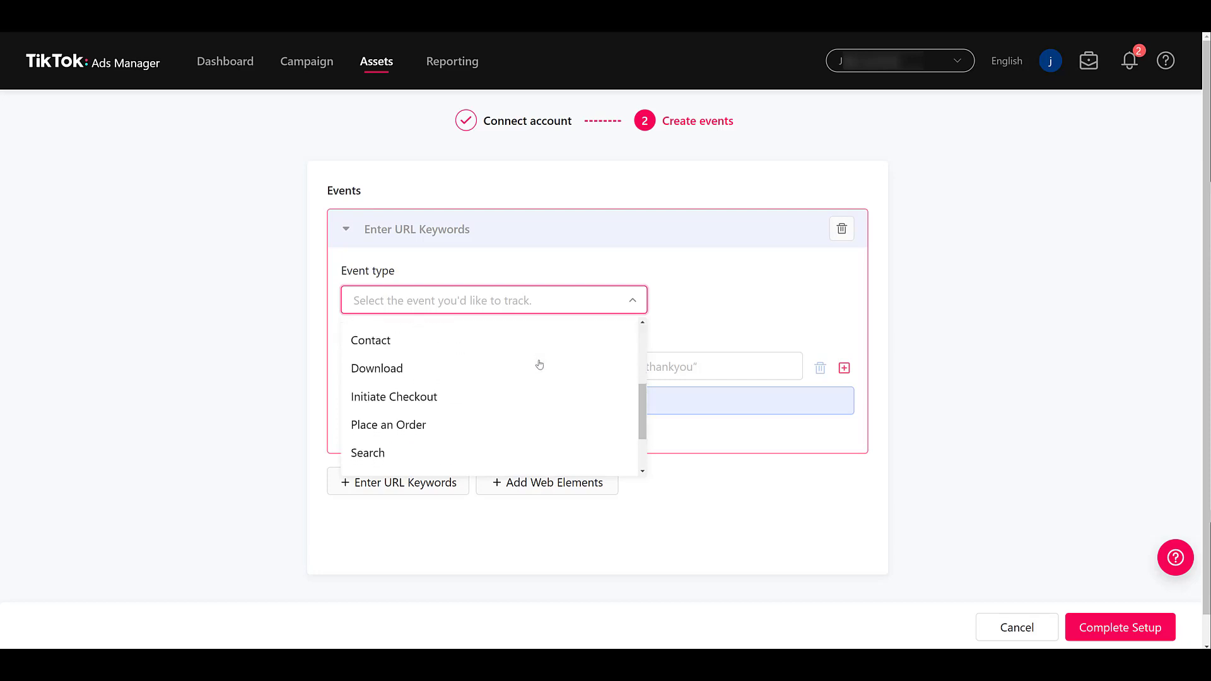
pyautogui.click(530, 403)
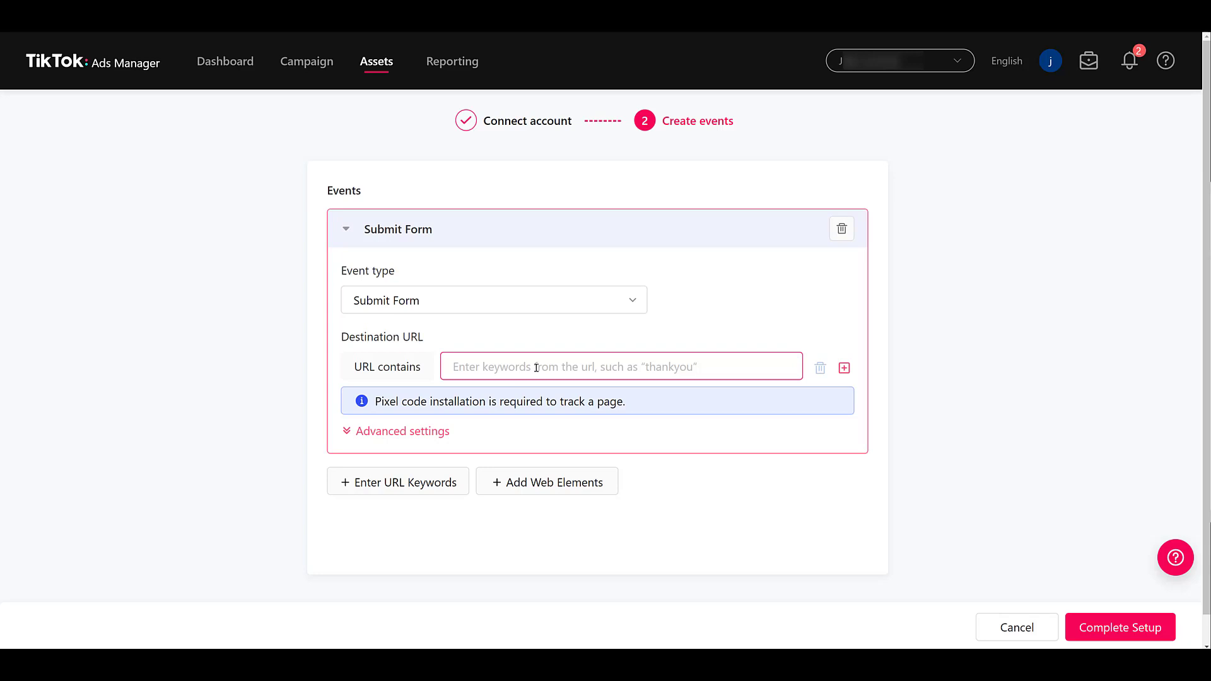
# Set the event's URL keyword to see-us-speak-thank-you, removing the extra empty condition.
pyautogui.write('see-us-speak-thank-you')
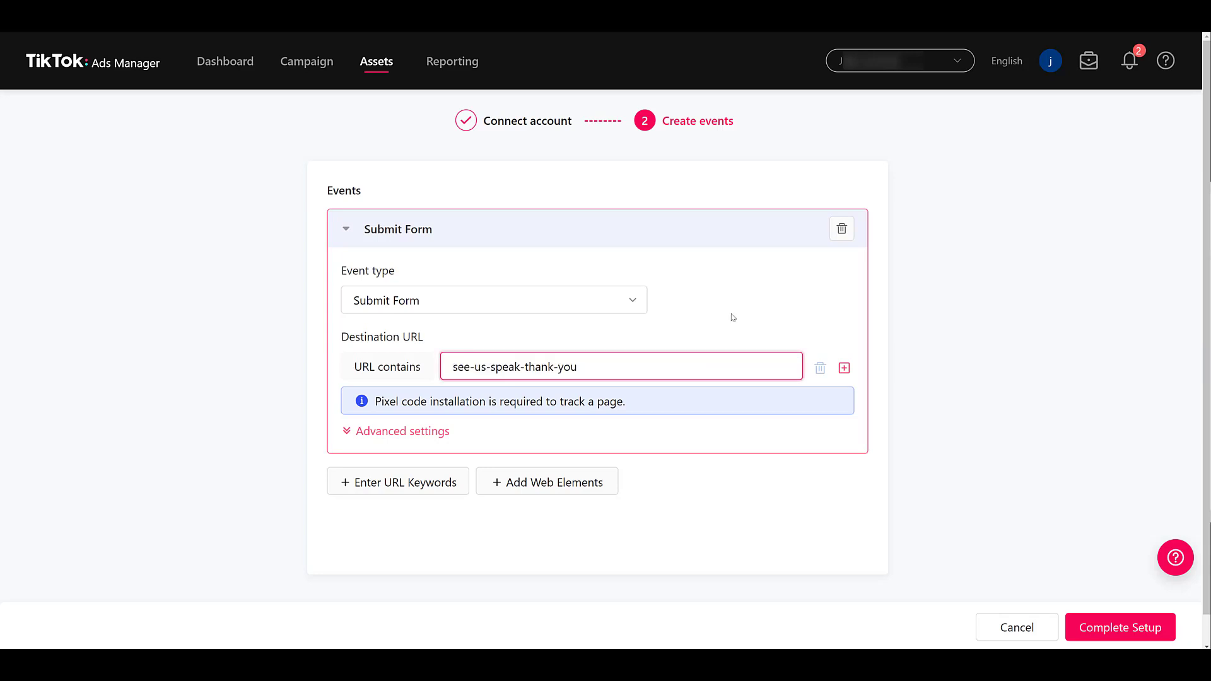
pyautogui.click(734, 316)
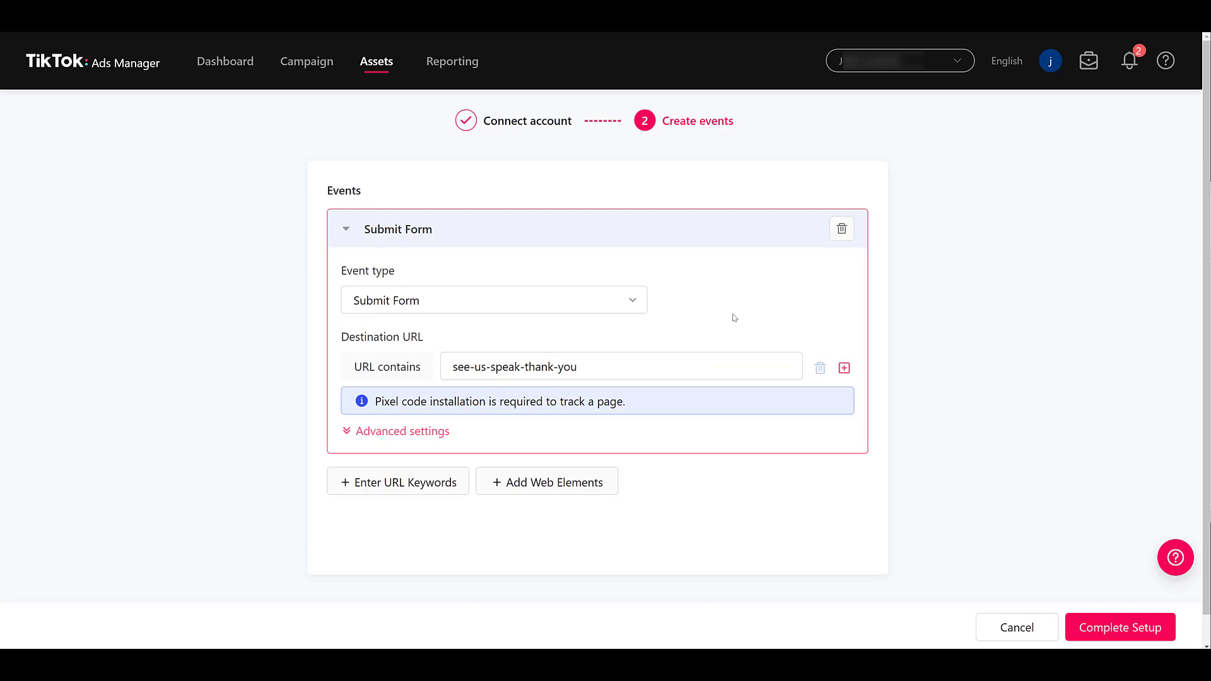
pyautogui.click(843, 371)
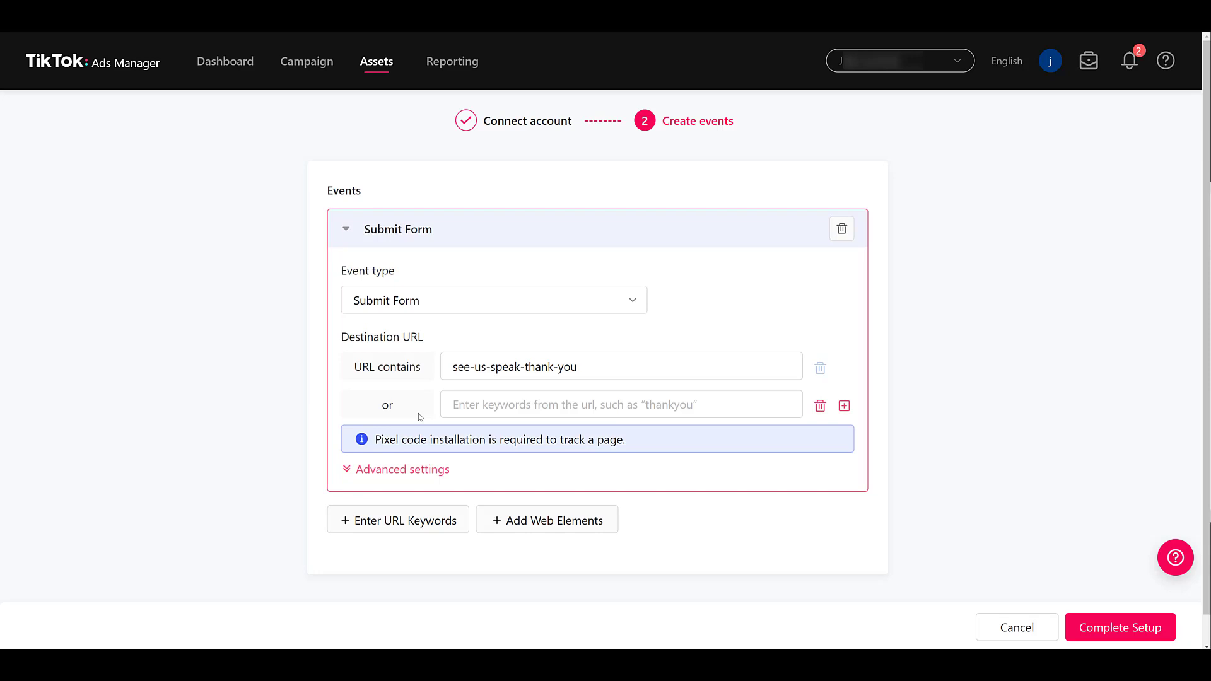
pyautogui.click(820, 406)
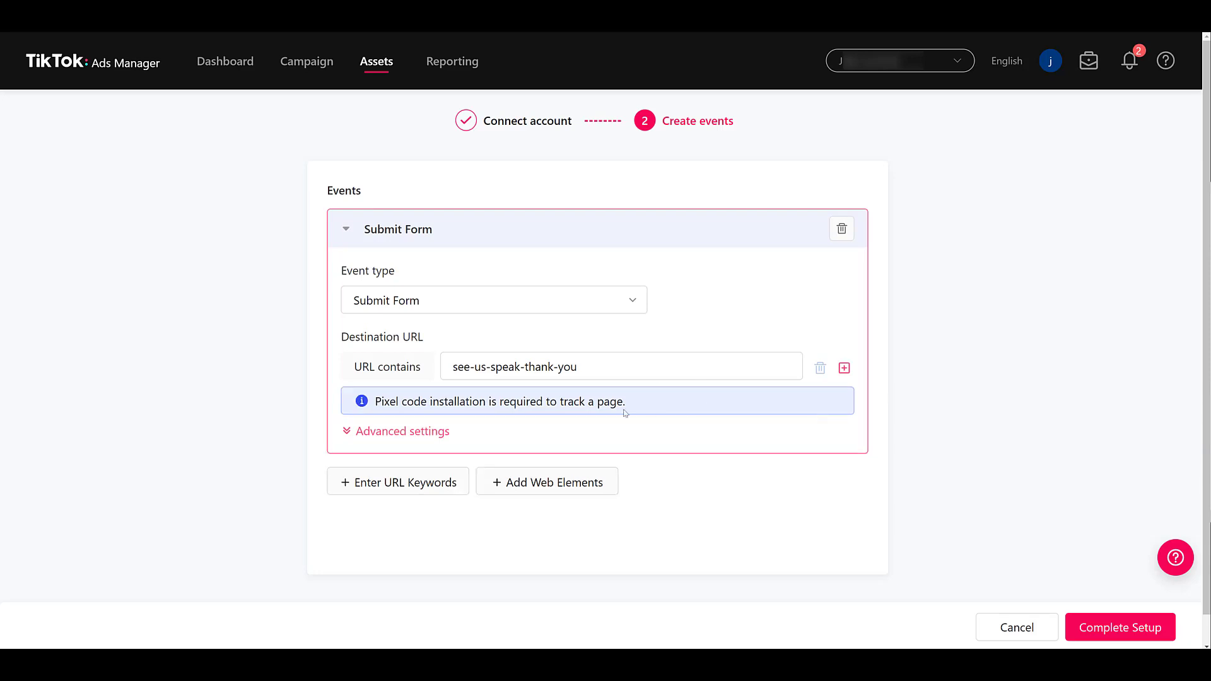
# In advanced settings, alias the event 'Book Us to Speak' with Statistic Type Once.
pyautogui.click(435, 440)
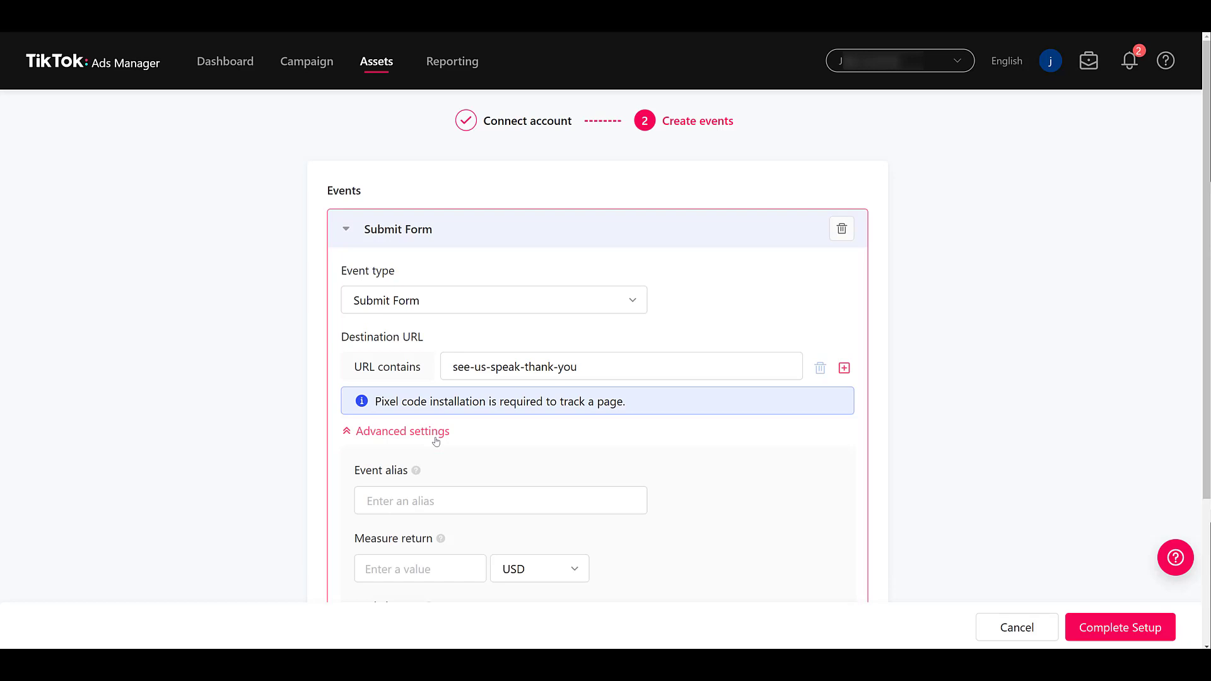
pyautogui.scroll(-2, 435, 435)
pyautogui.click(544, 389)
pyautogui.write('Book Us to Speak')
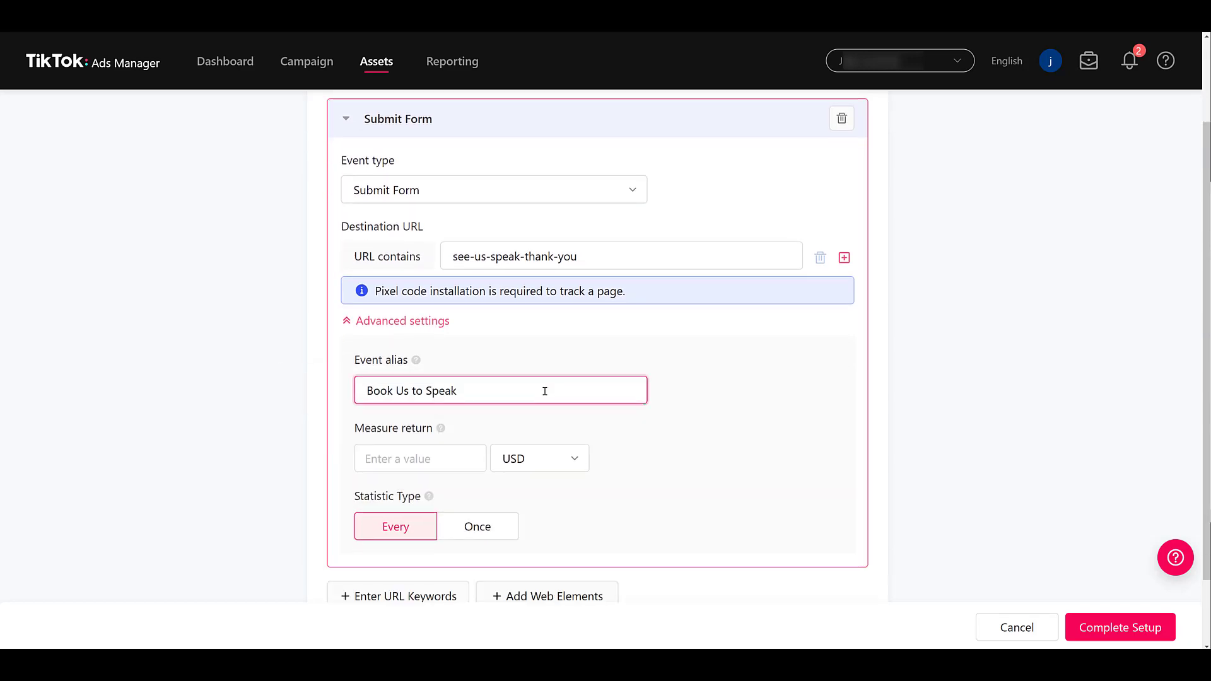
pyautogui.click(449, 456)
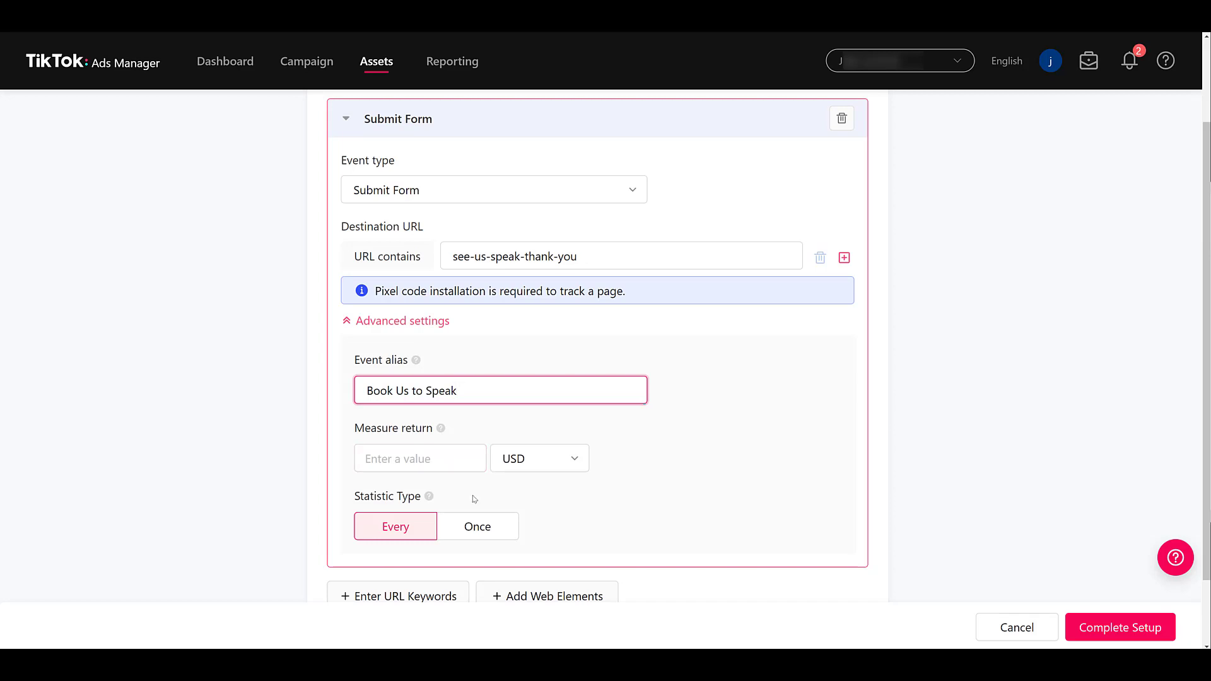
pyautogui.click(485, 529)
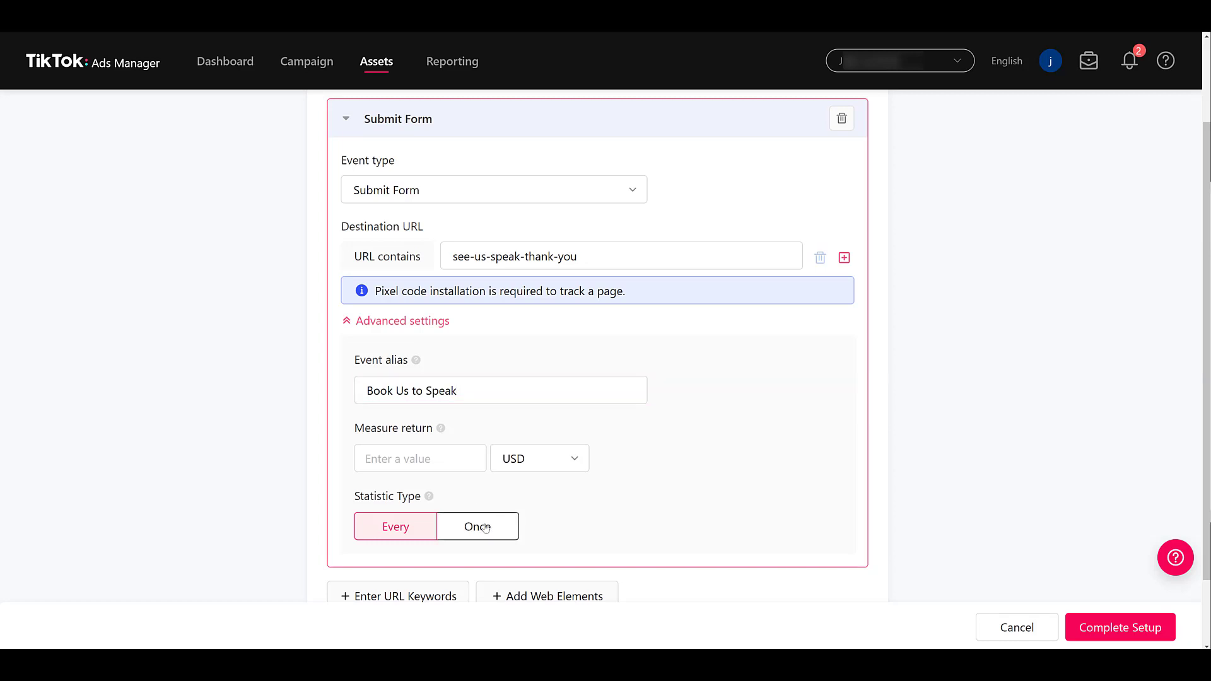
# Complete the web event setup and proceed without verifying the installation.
pyautogui.scroll(-1, 668, 520)
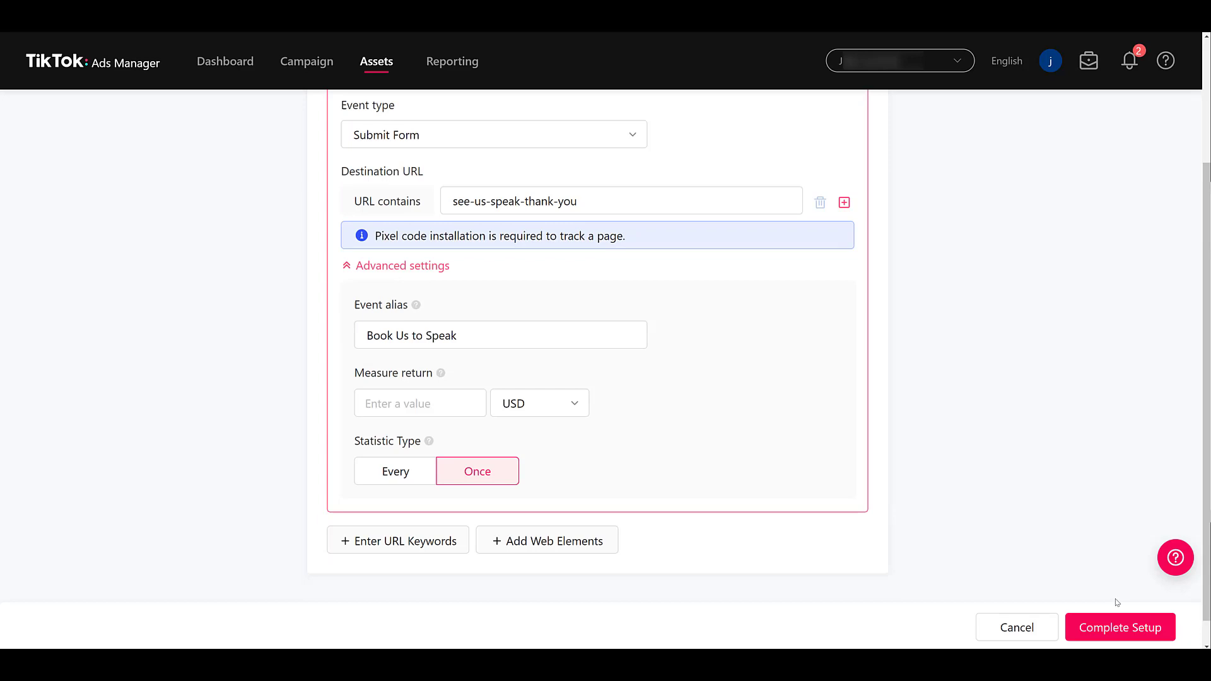
pyautogui.click(1113, 630)
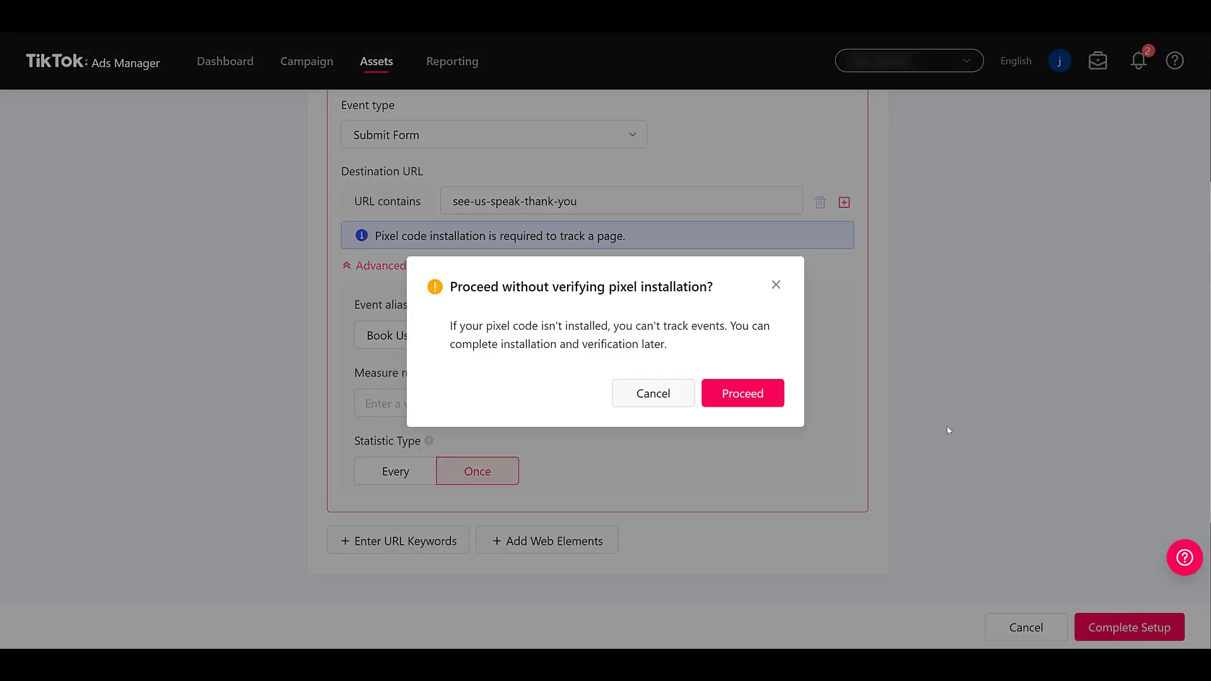
pyautogui.click(759, 393)
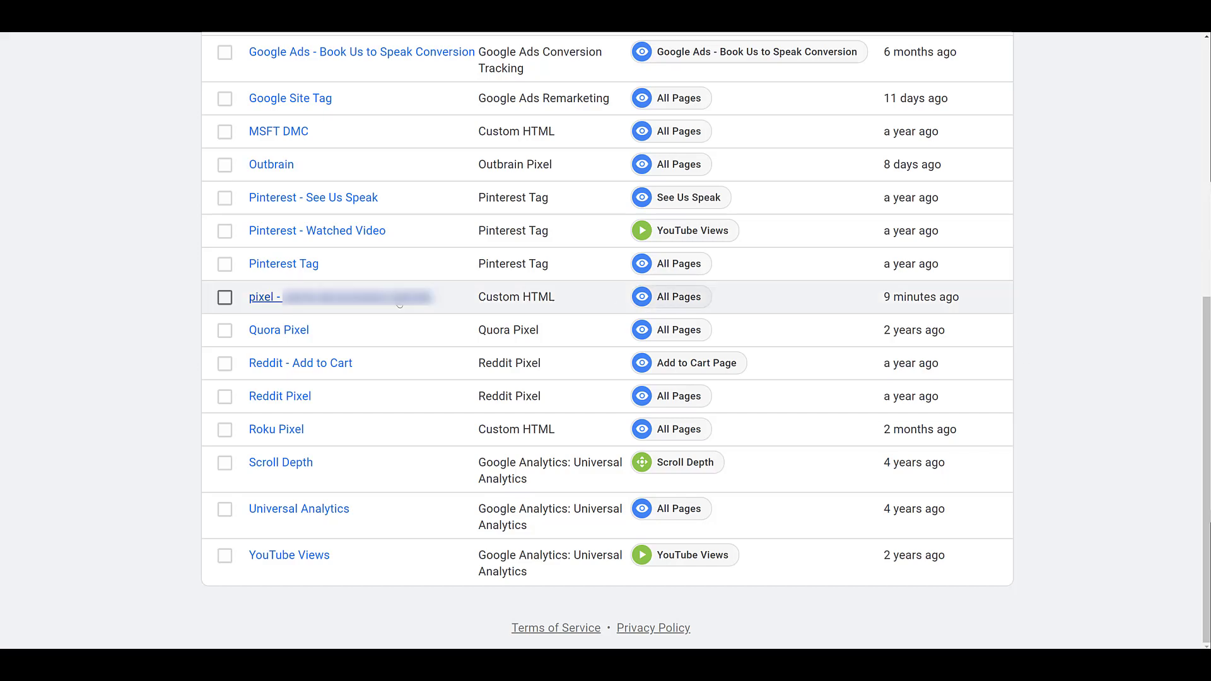
# Rename the pixel's Custom HTML tag to 'TikTok Pixel' in Google Tag Manager and save it.
pyautogui.click(379, 298)
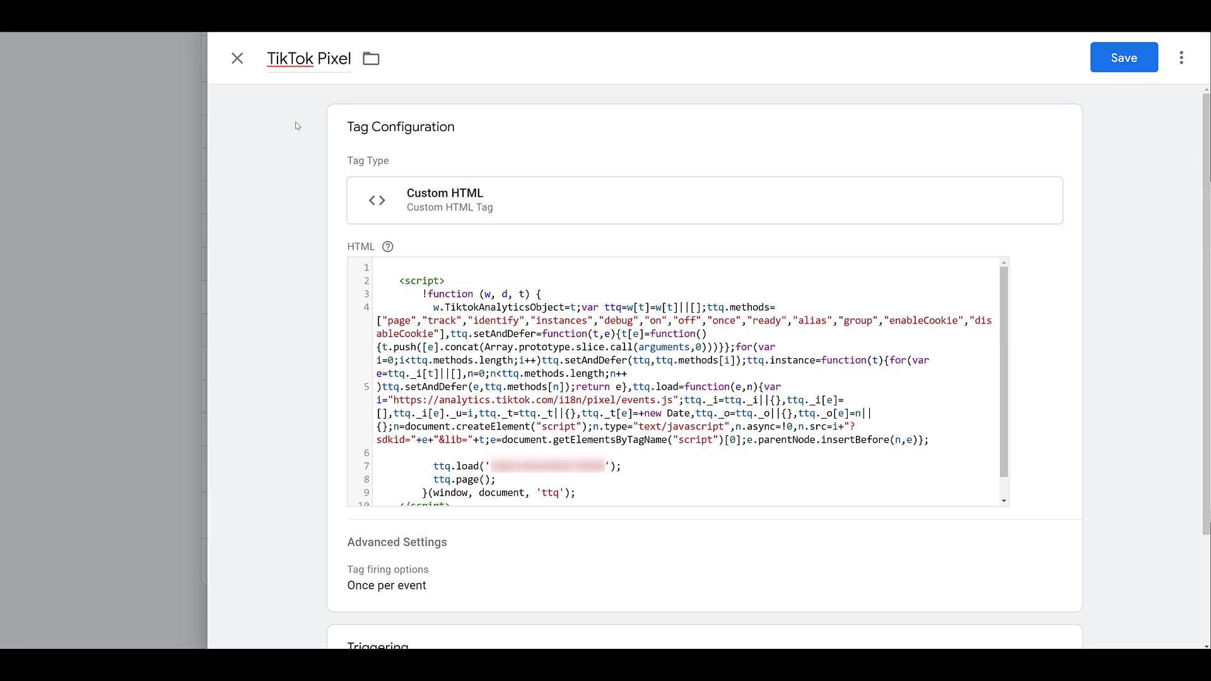
pyautogui.click(1107, 61)
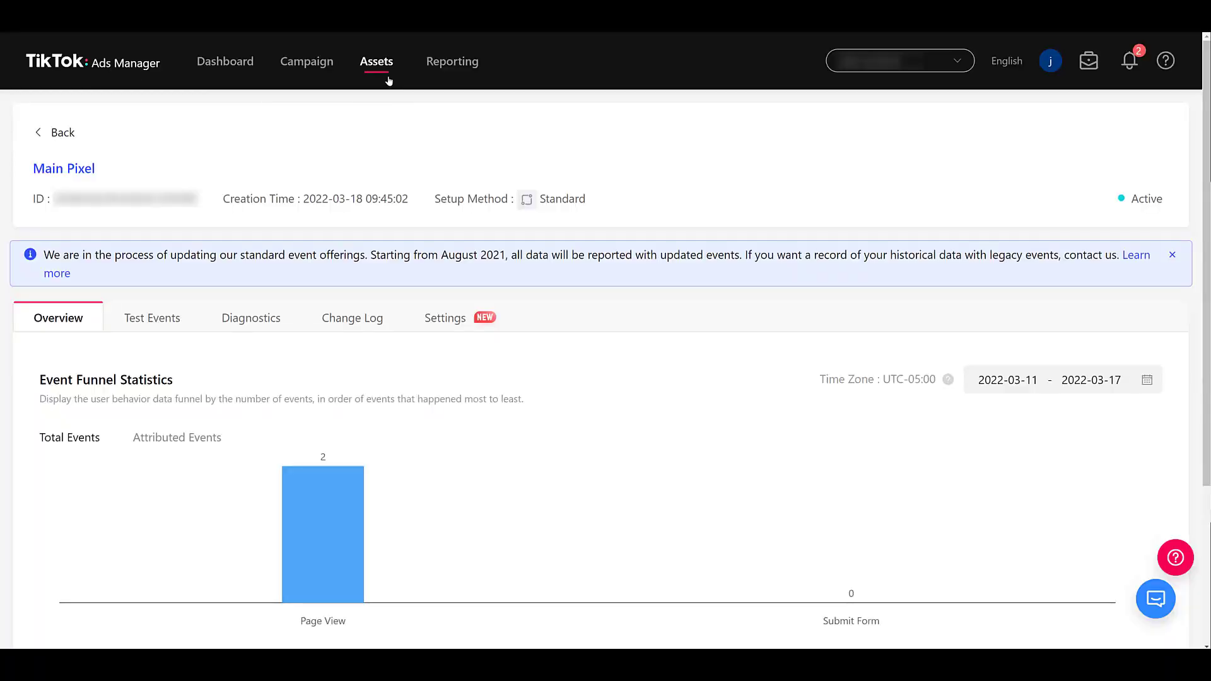
# Return to Assets > Events and open Web Events management.
pyautogui.moveTo(388, 80)
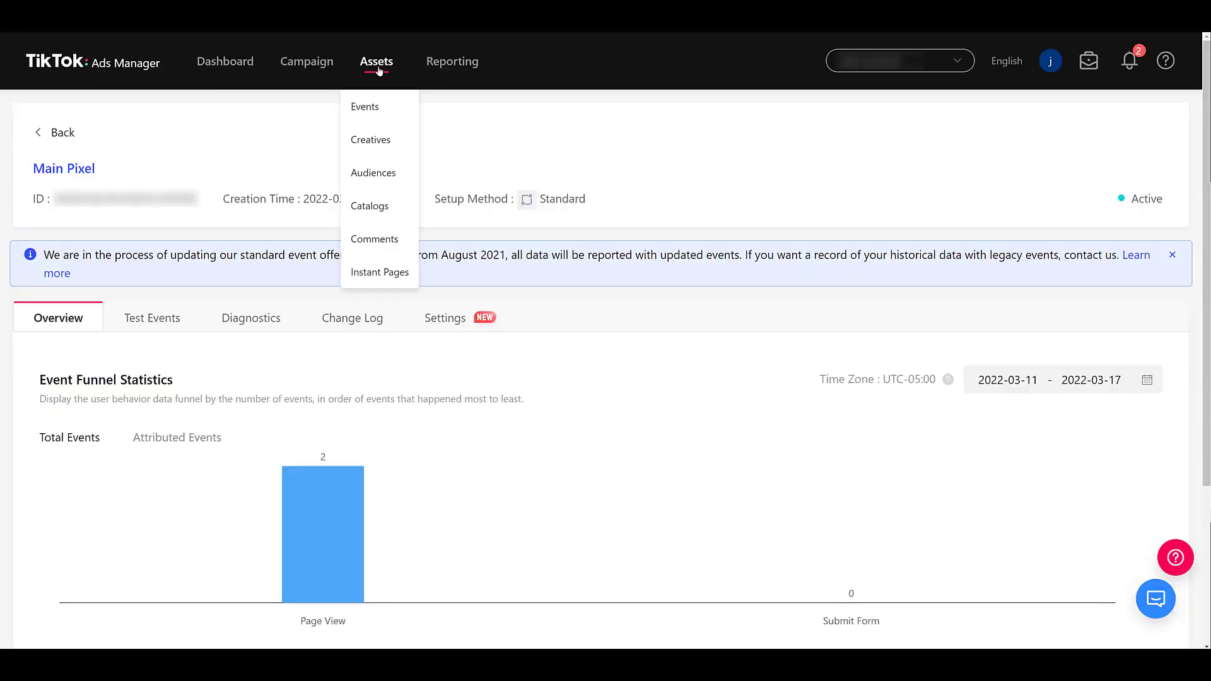
pyautogui.click(373, 109)
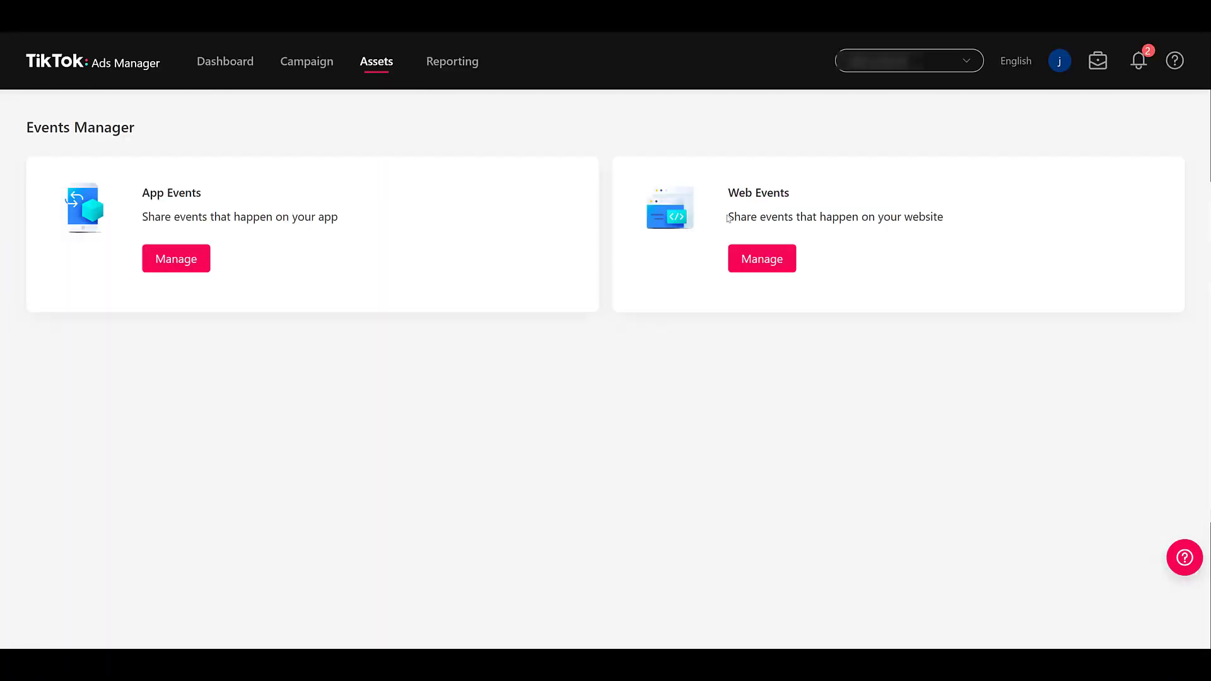
pyautogui.click(782, 268)
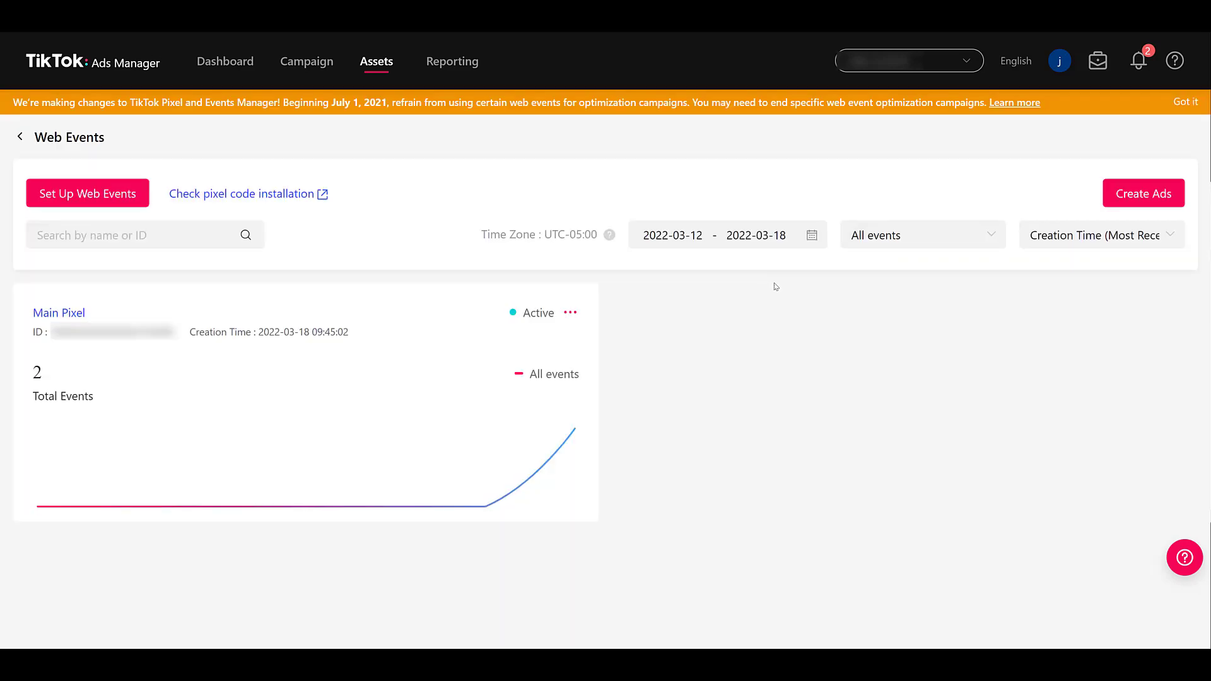
# Set up a new TikTok Pixel named 'YouTube Link Click'.
pyautogui.click(134, 195)
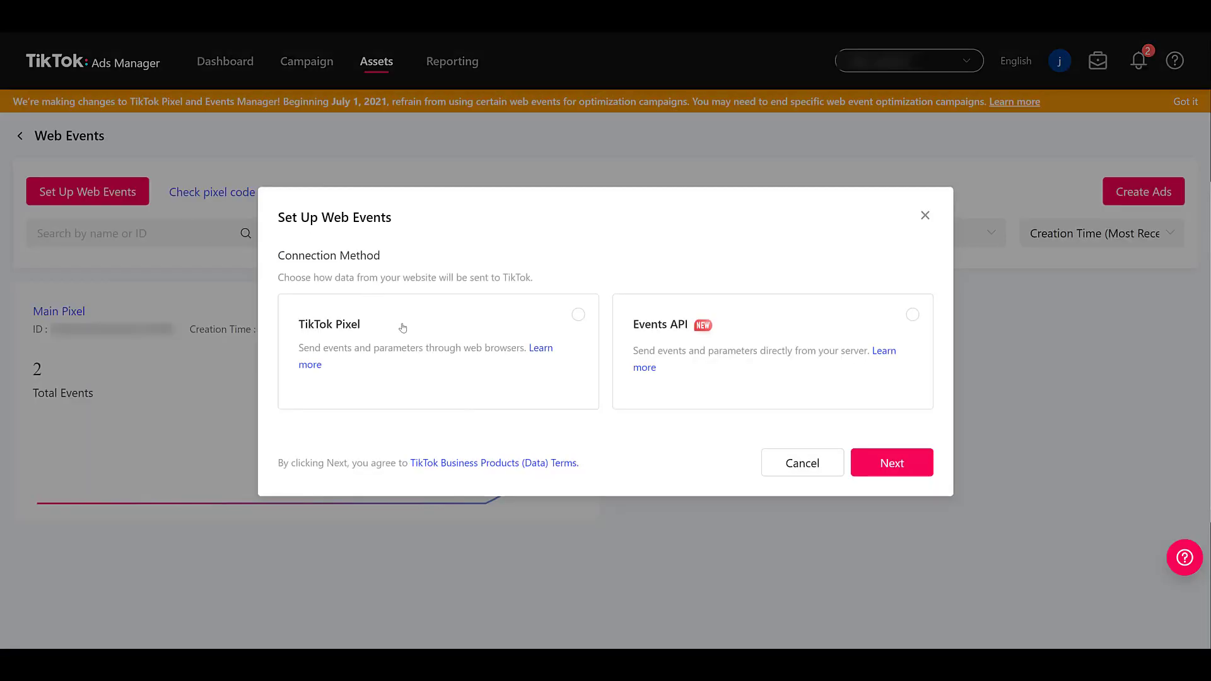
pyautogui.click(580, 334)
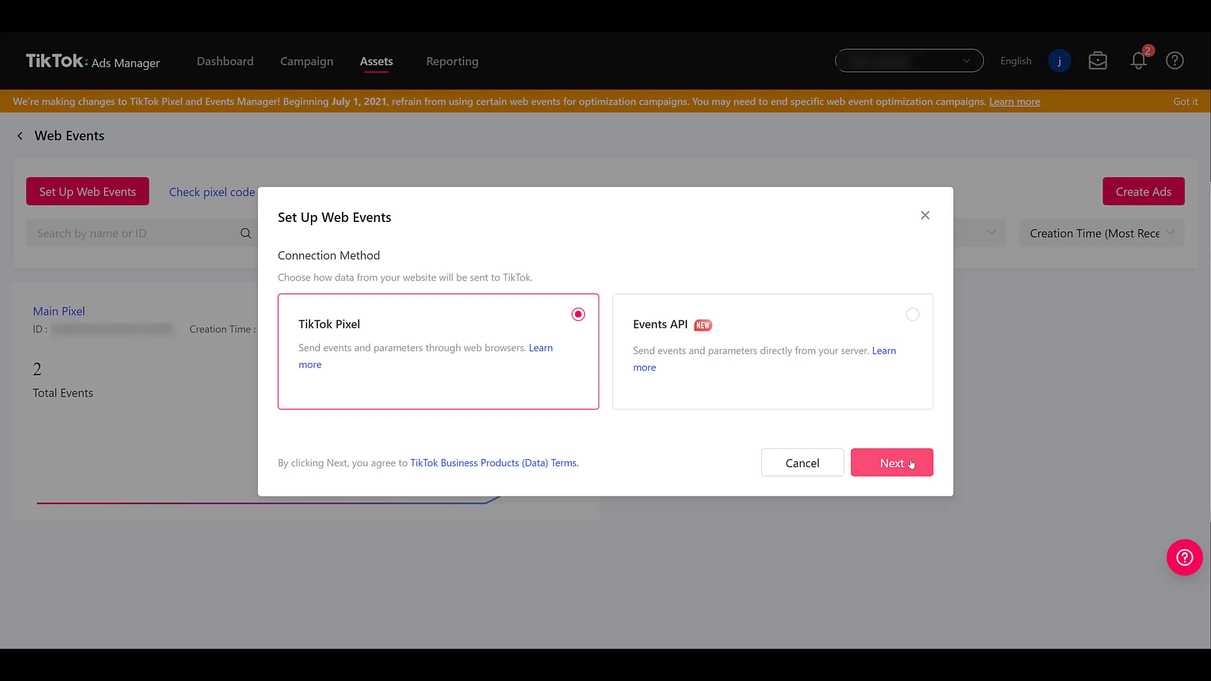
pyautogui.click(910, 463)
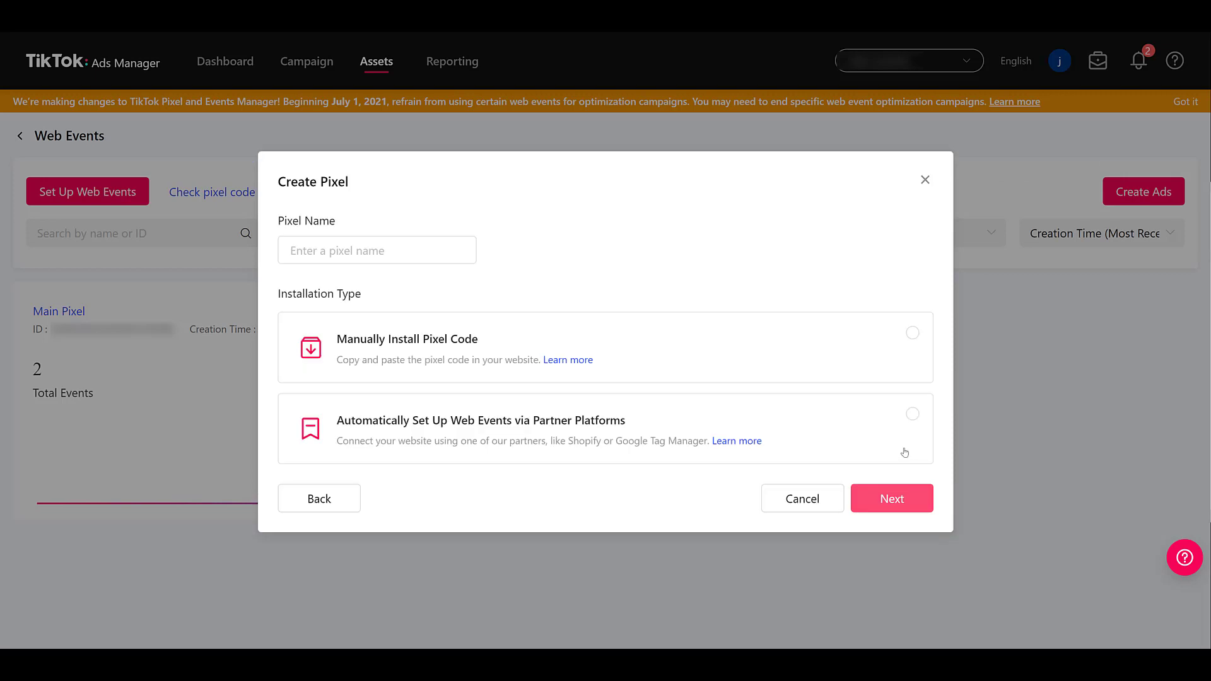
pyautogui.click(409, 246)
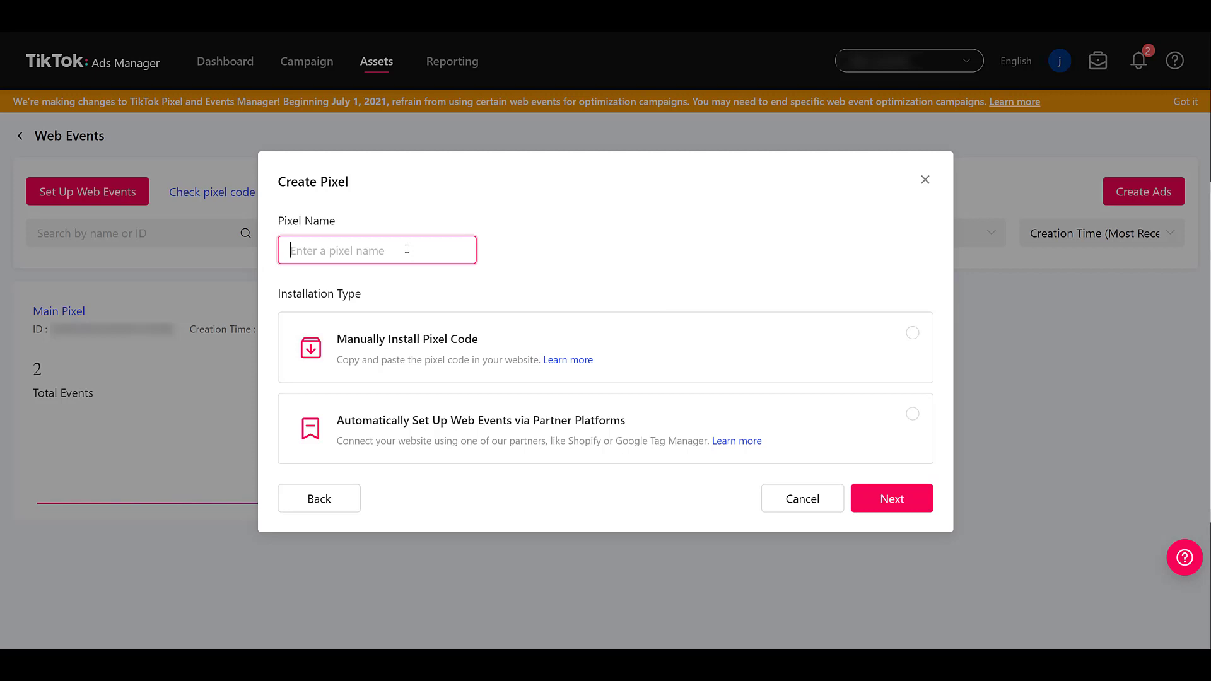
pyautogui.write('YouTube Link Click')
# Choose automatic partner setup with Google Tag Manager and connect the GTM account.
pyautogui.click(681, 431)
pyautogui.click(460, 450)
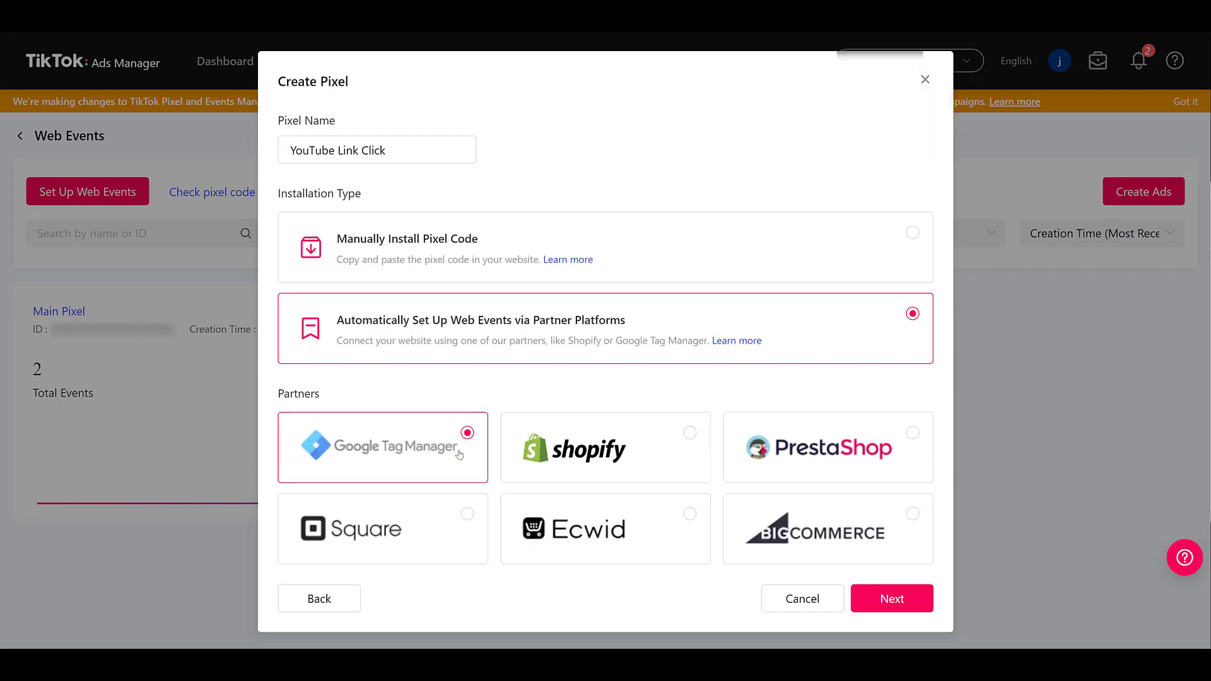
pyautogui.click(881, 598)
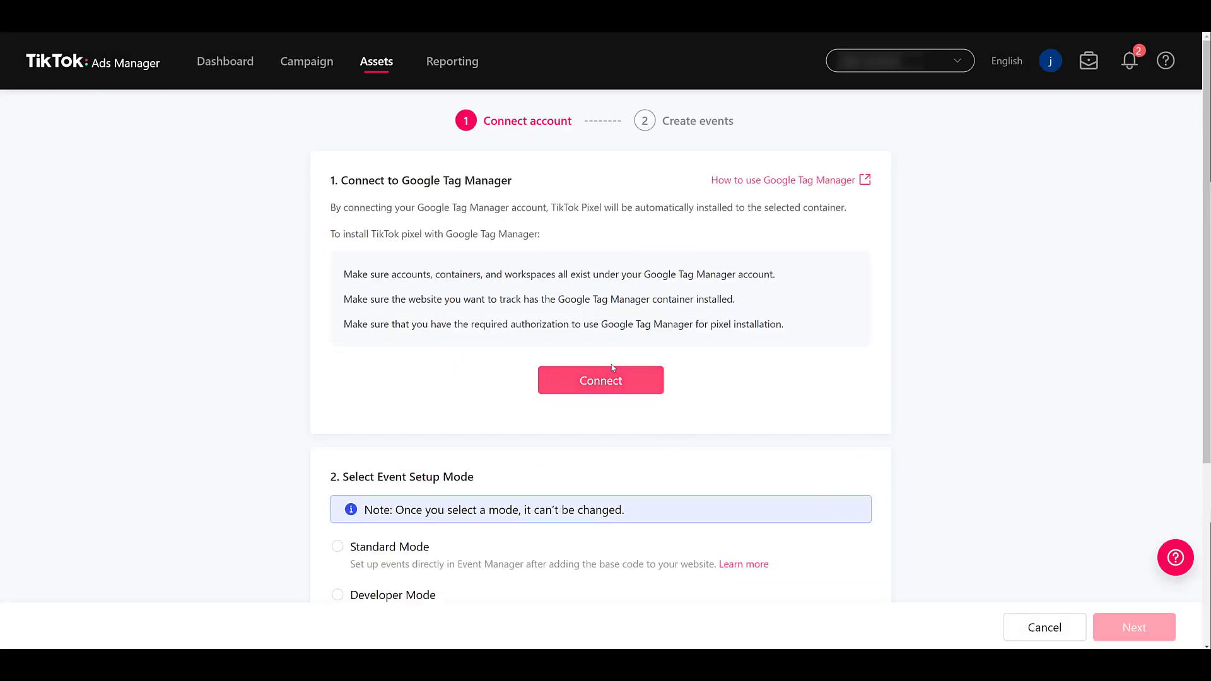
pyautogui.click(602, 381)
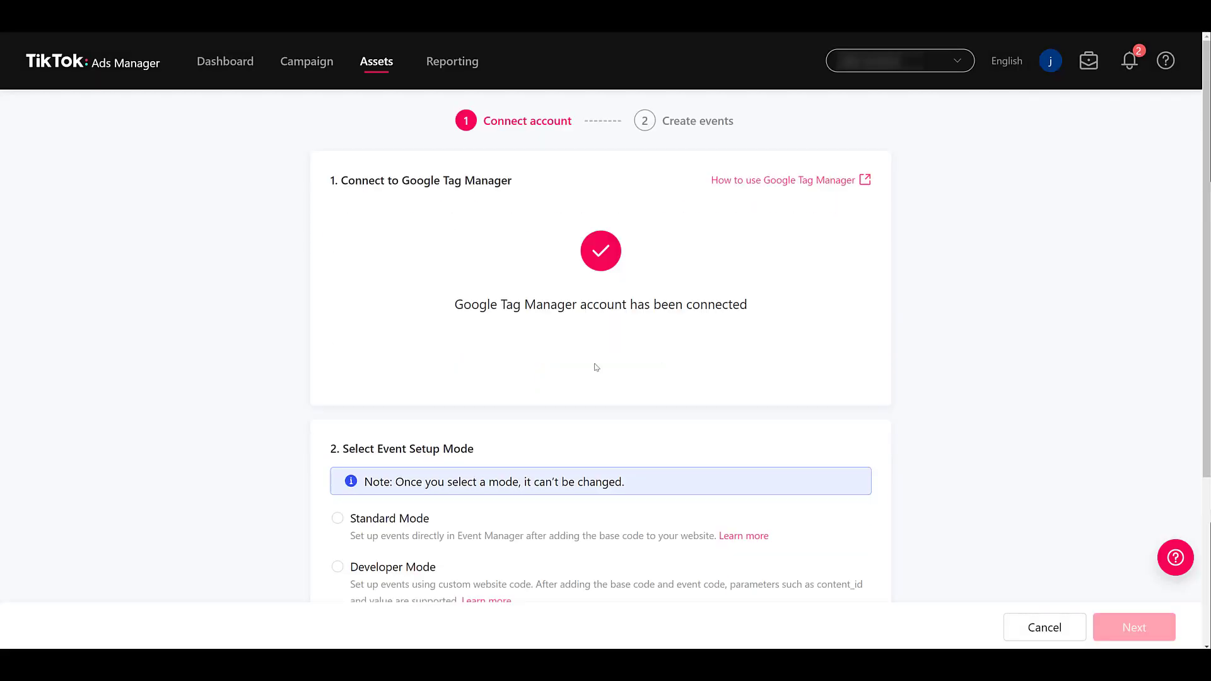
# Choose Standard Mode and enable Automatic Advanced Matching for email and phone.
pyautogui.scroll(-4, 597, 363)
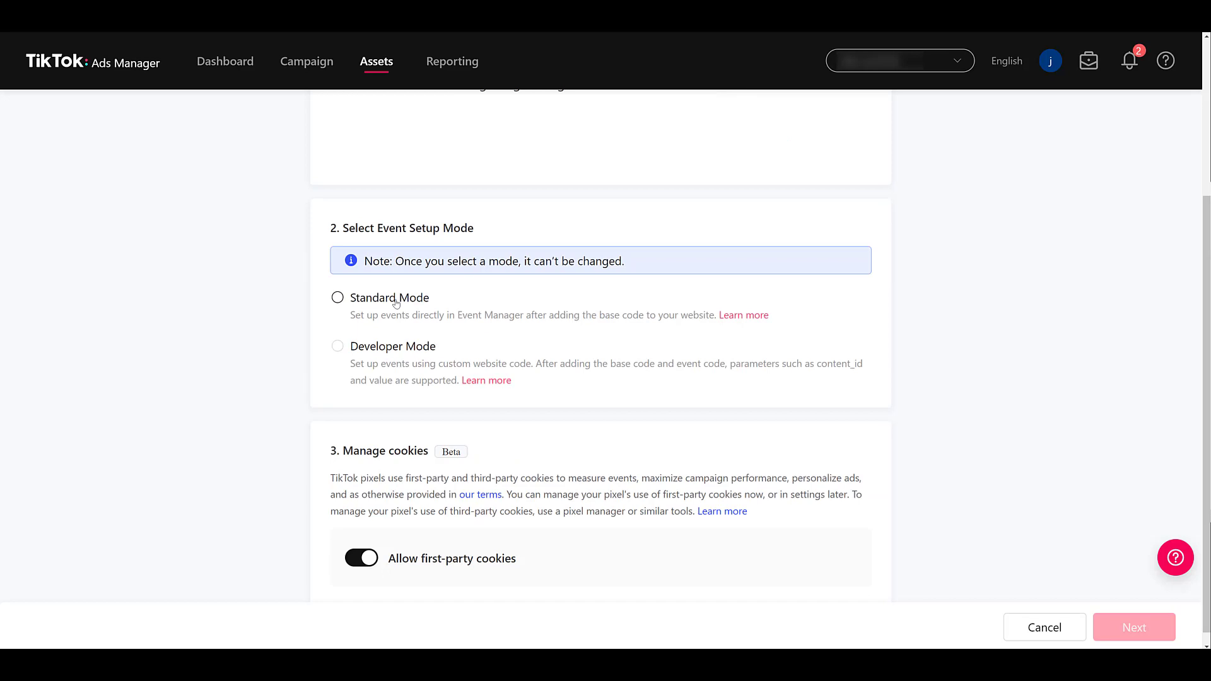
pyautogui.click(399, 297)
pyautogui.scroll(-4, 397, 303)
pyautogui.scroll(-2, 397, 303)
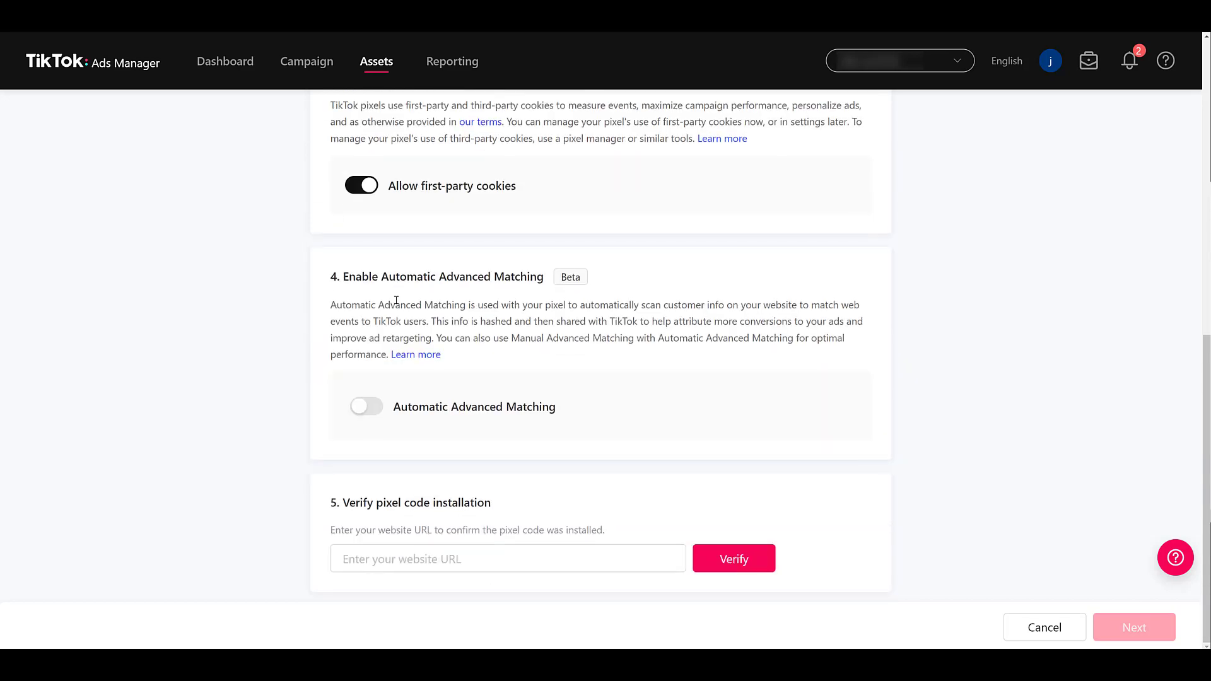
pyautogui.click(367, 407)
pyautogui.scroll(-2, 403, 441)
# Verify the pixel code is installed on paidmediapros.com.
pyautogui.click(453, 553)
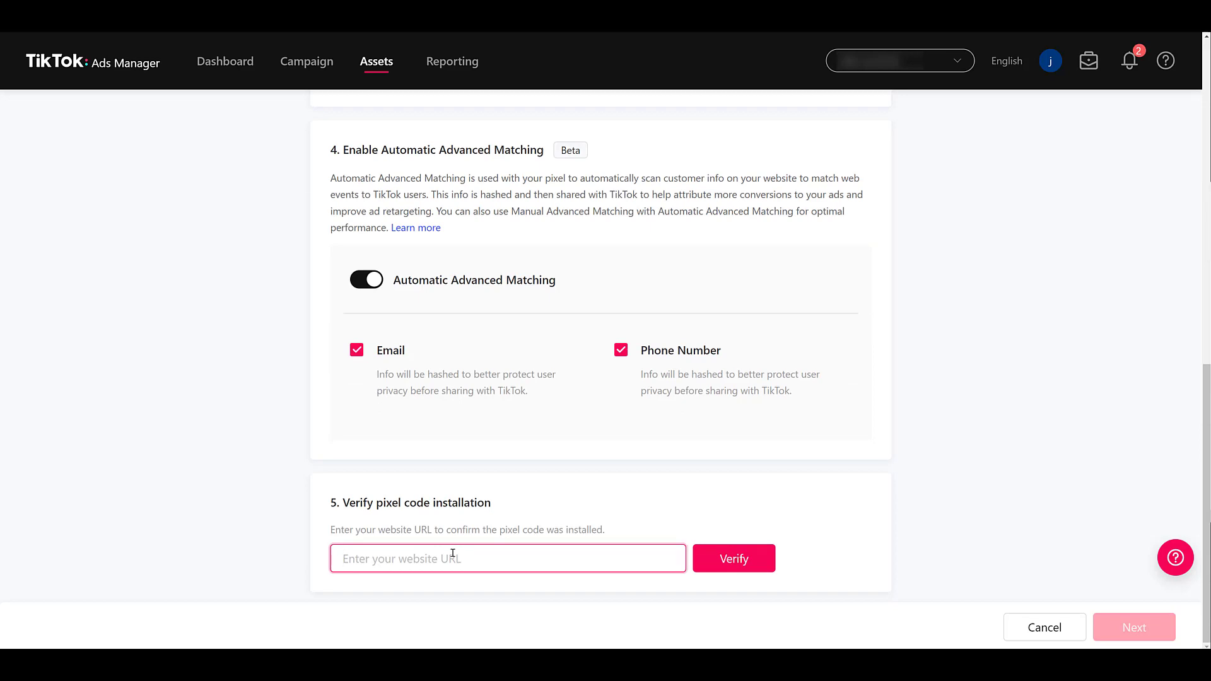
pyautogui.write('https://www.paidmediapros.com')
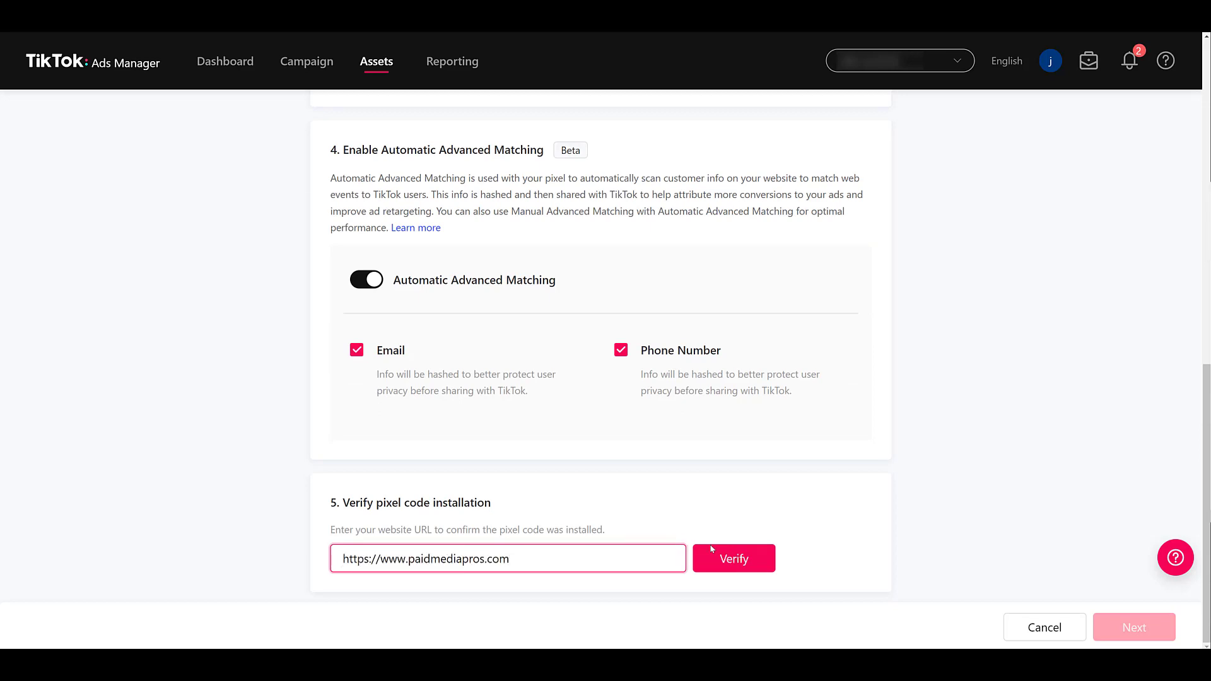
pyautogui.click(750, 560)
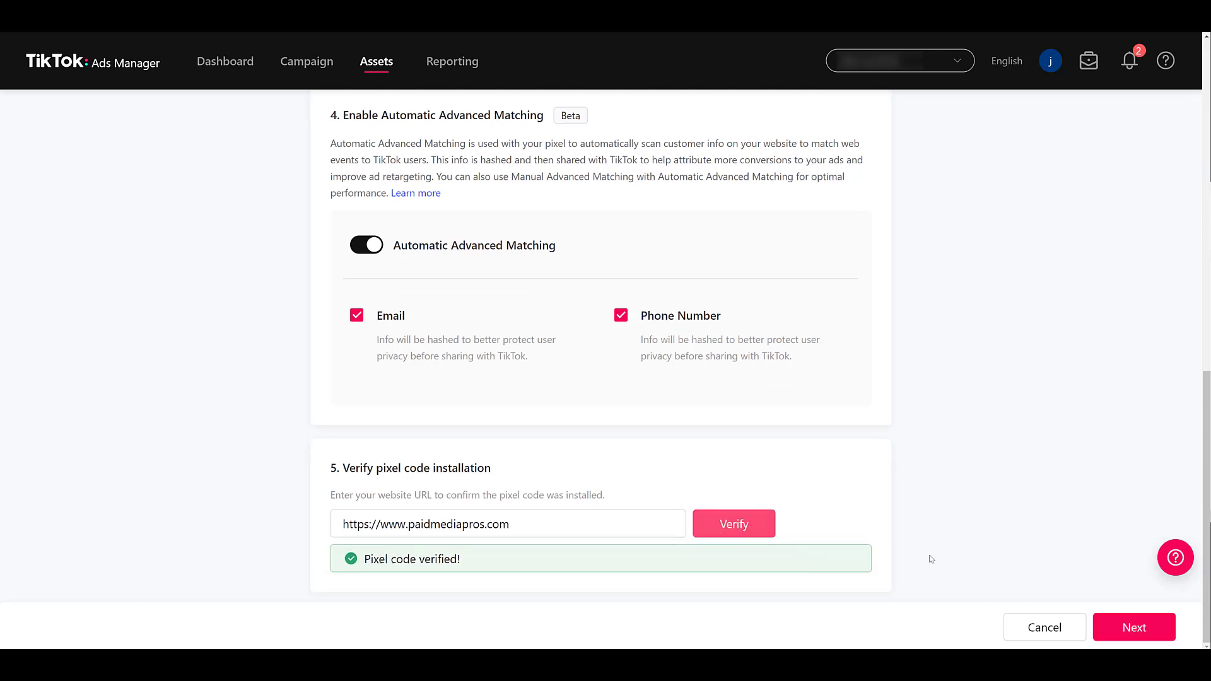
# Start a web-element click event and open the TikTok Pixel Helper Chrome Web Store page.
pyautogui.click(1152, 635)
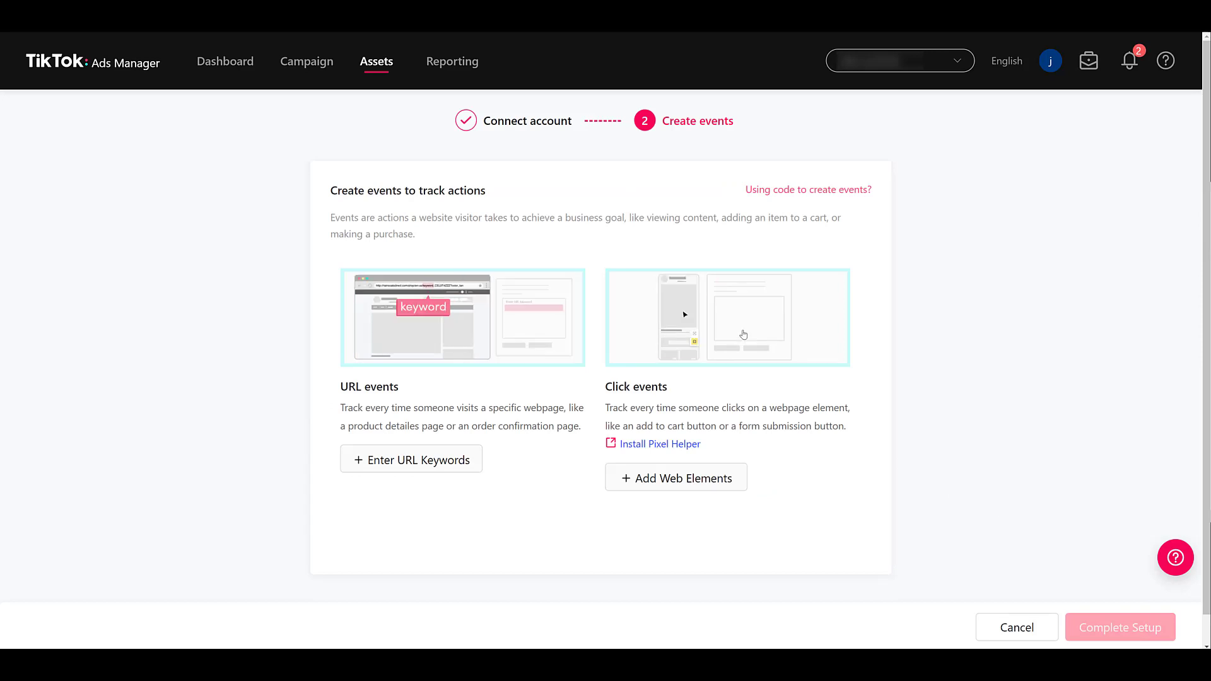
pyautogui.click(711, 486)
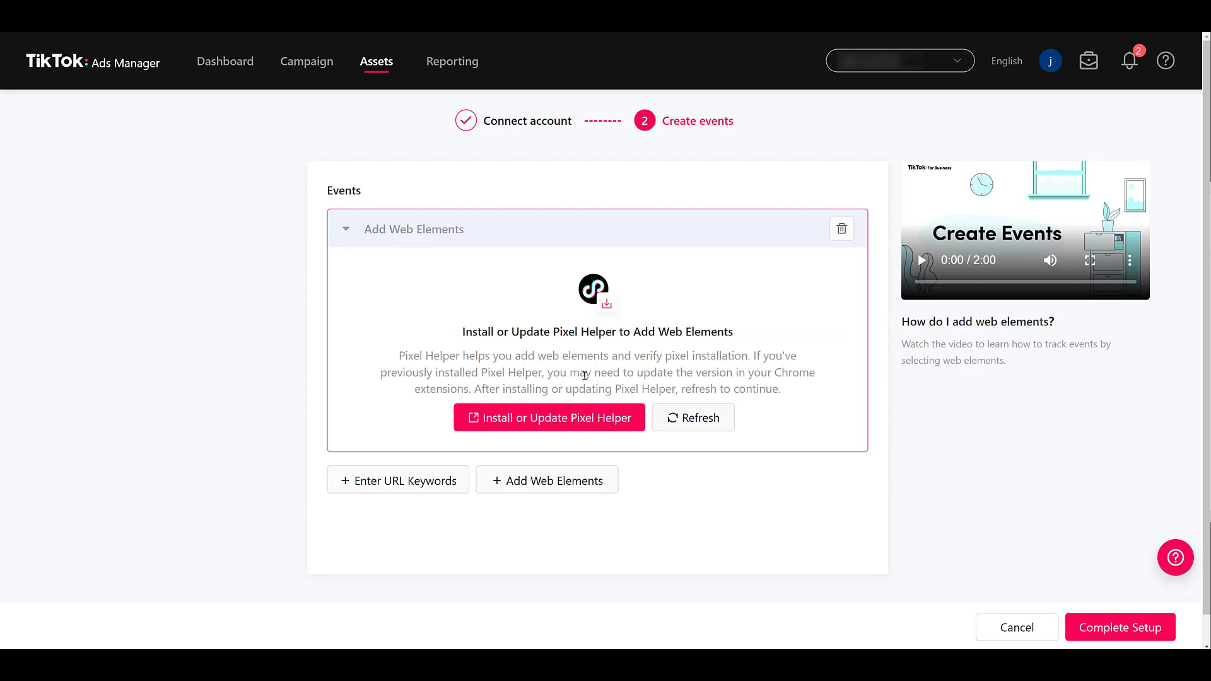
pyautogui.click(562, 427)
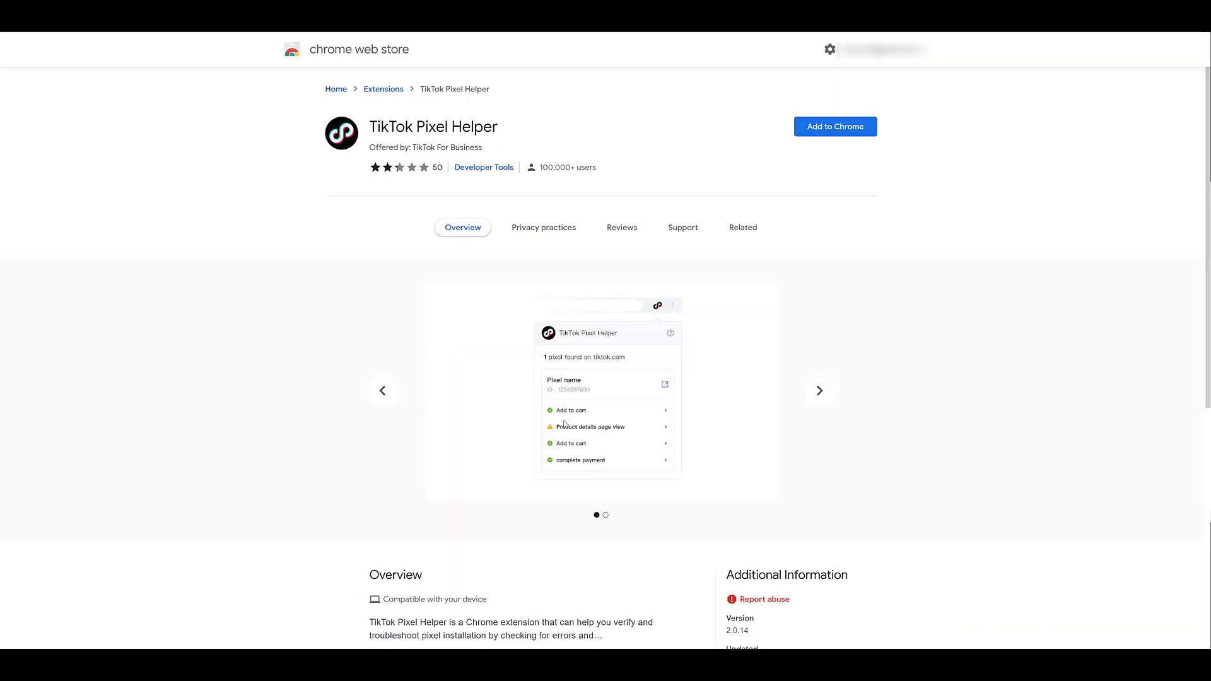
# Add the TikTok Pixel Helper extension to Chrome from the Chrome Web Store.
pyautogui.click(827, 131)
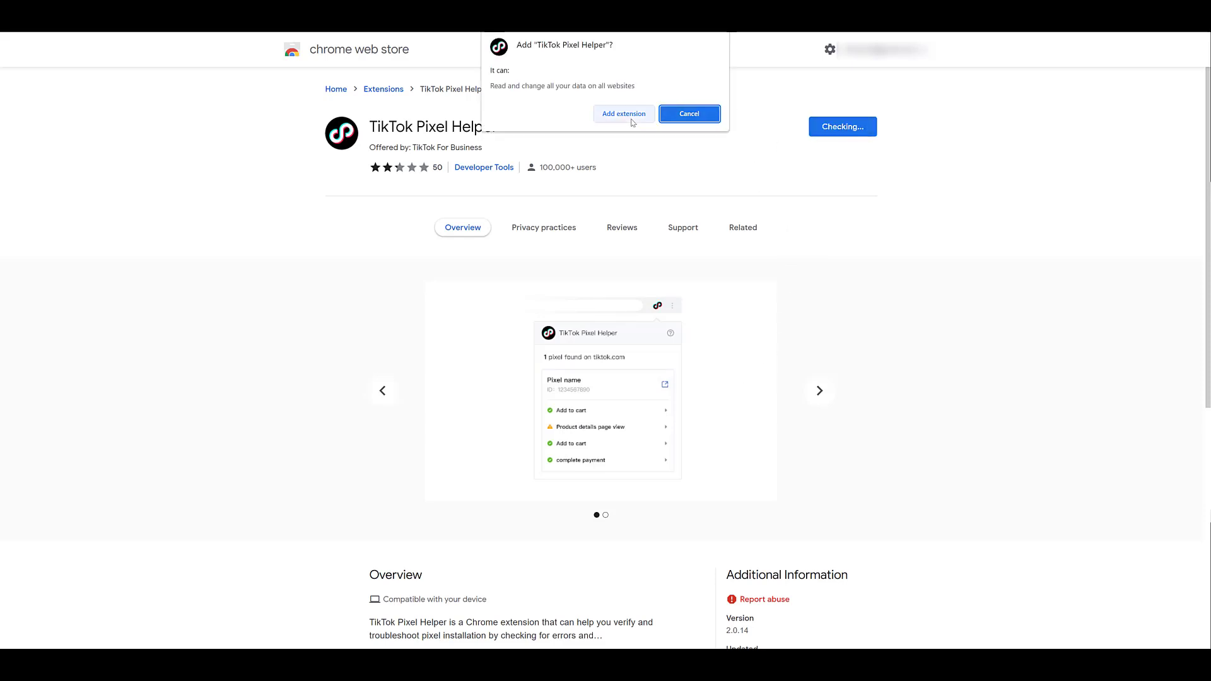
pyautogui.click(631, 120)
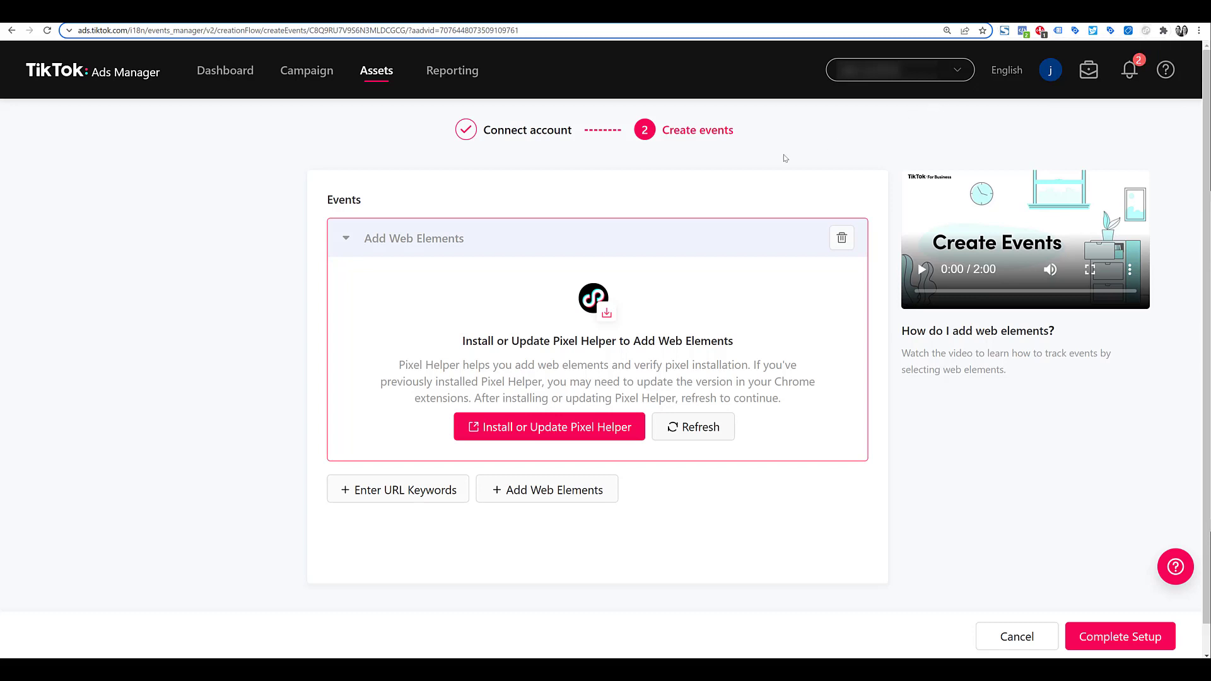
# Refresh the event setup and expand Add Web Elements to show the website preview.
pyautogui.click(701, 438)
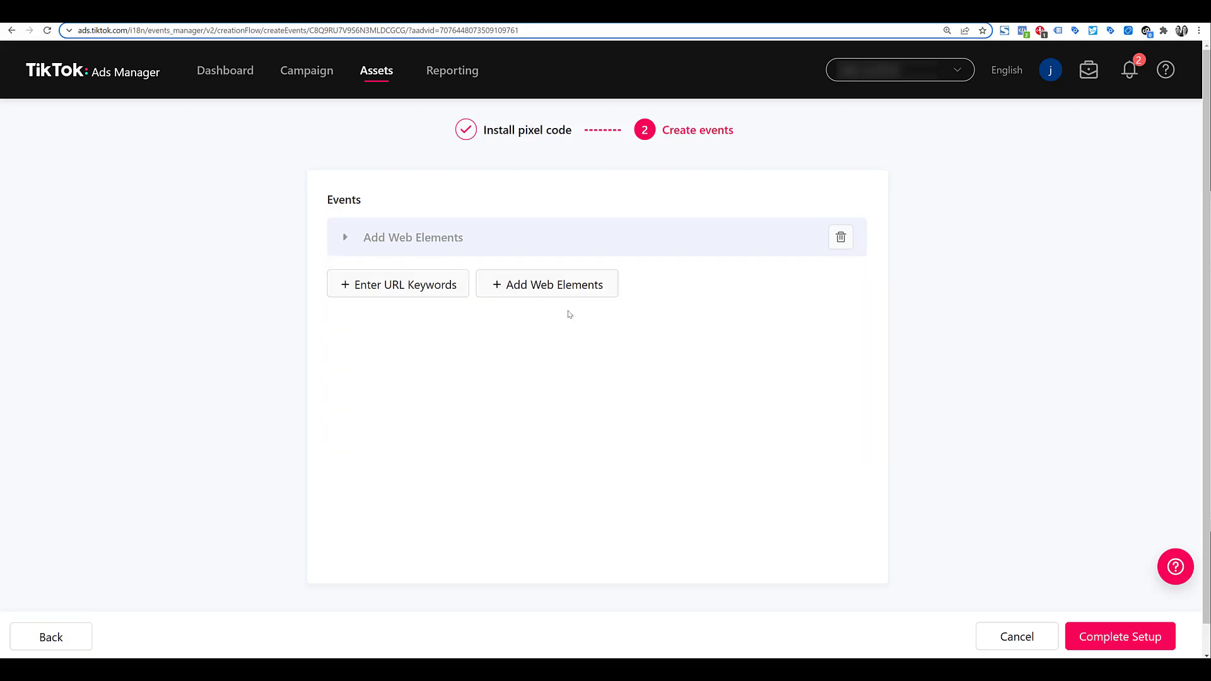
pyautogui.click(345, 237)
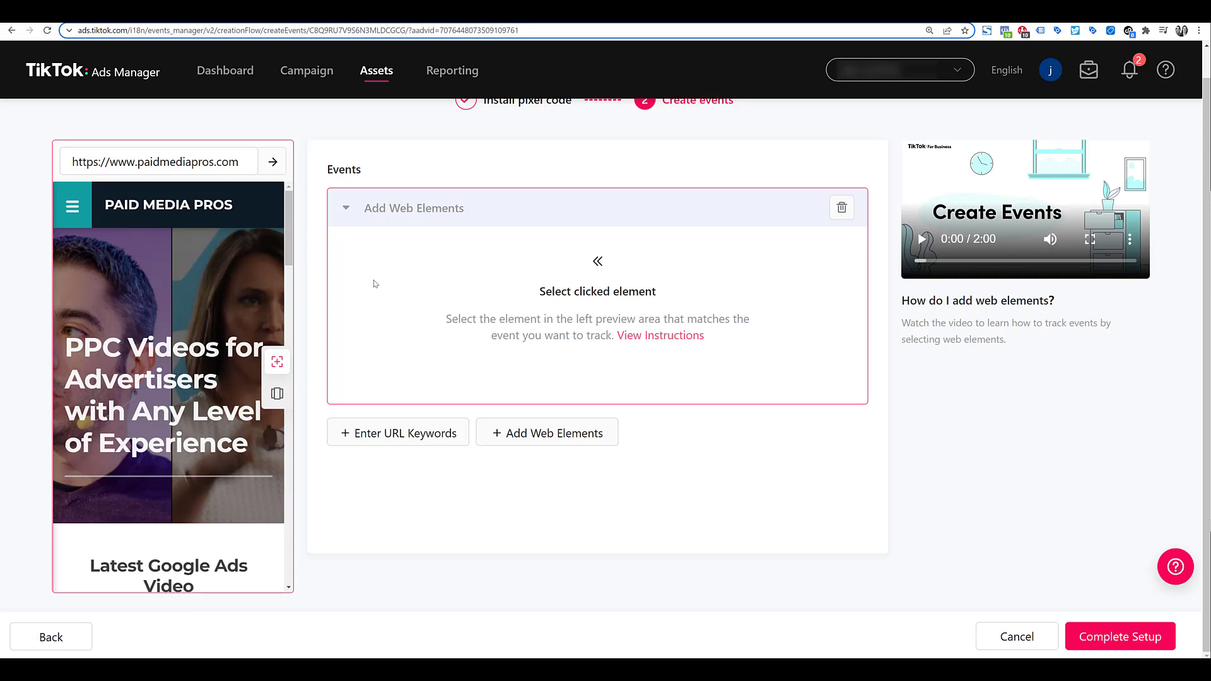
pyautogui.scroll(-3, 294, 264)
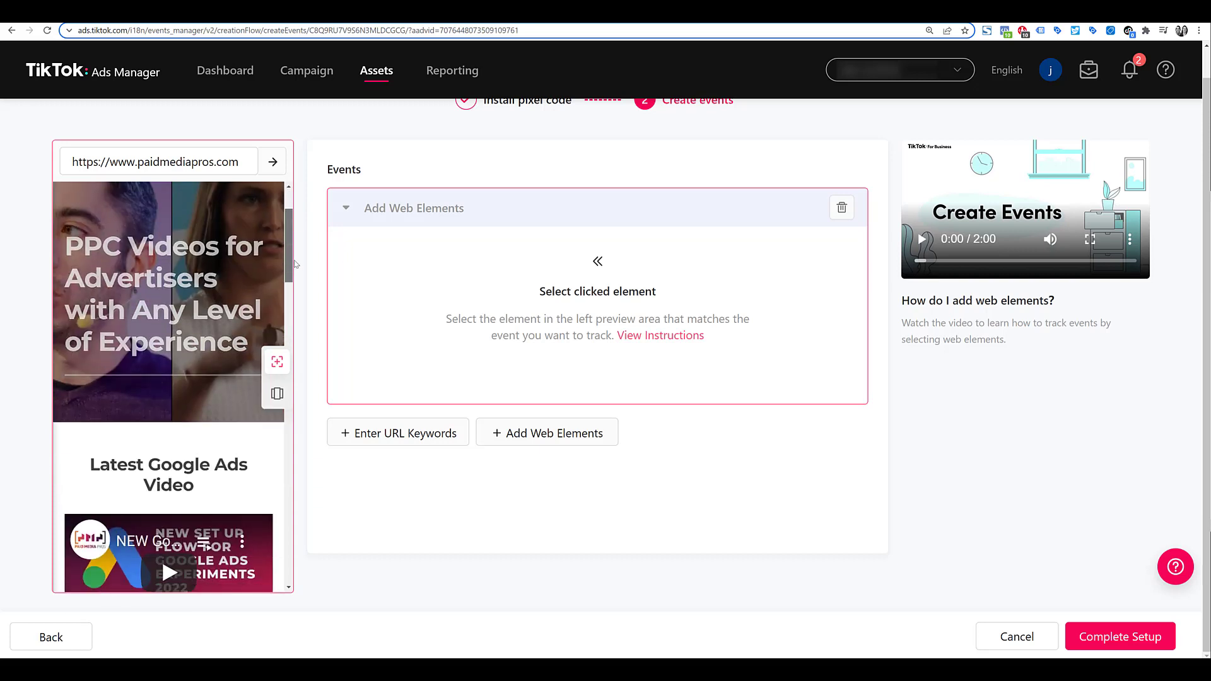
pyautogui.scroll(-5, 295, 264)
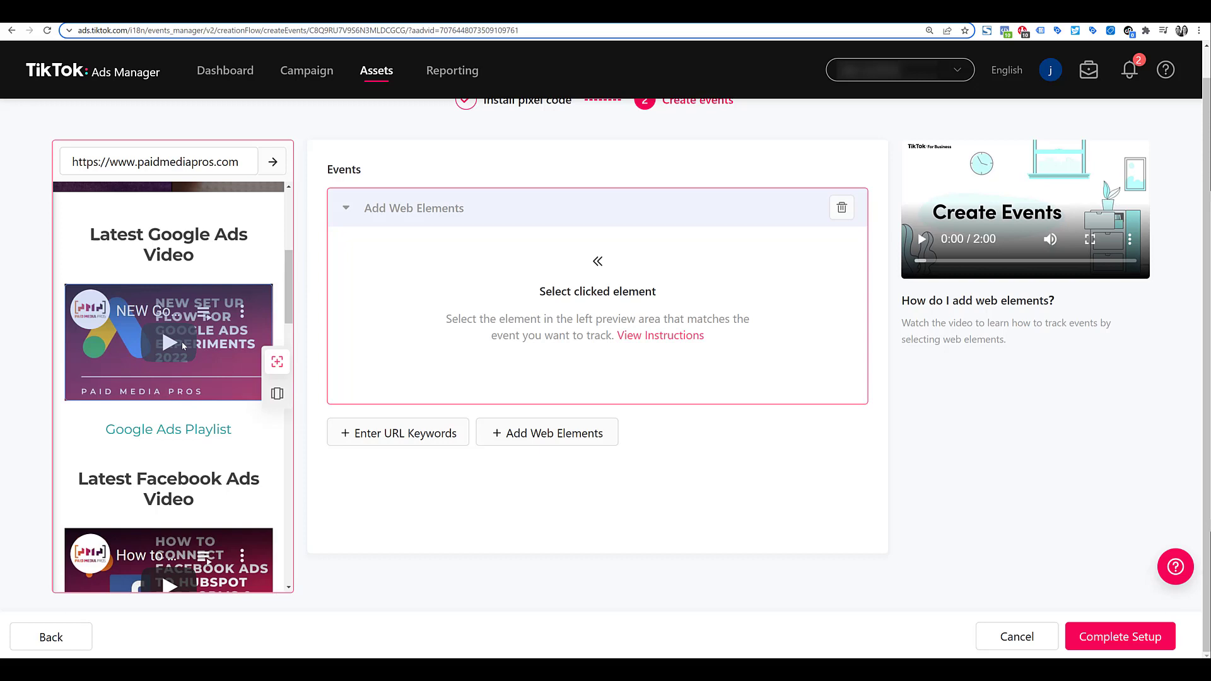
# Add the Google Ads, Facebook Ads and LinkedIn Ads video thumbnails as tracked elements.
pyautogui.click(183, 346)
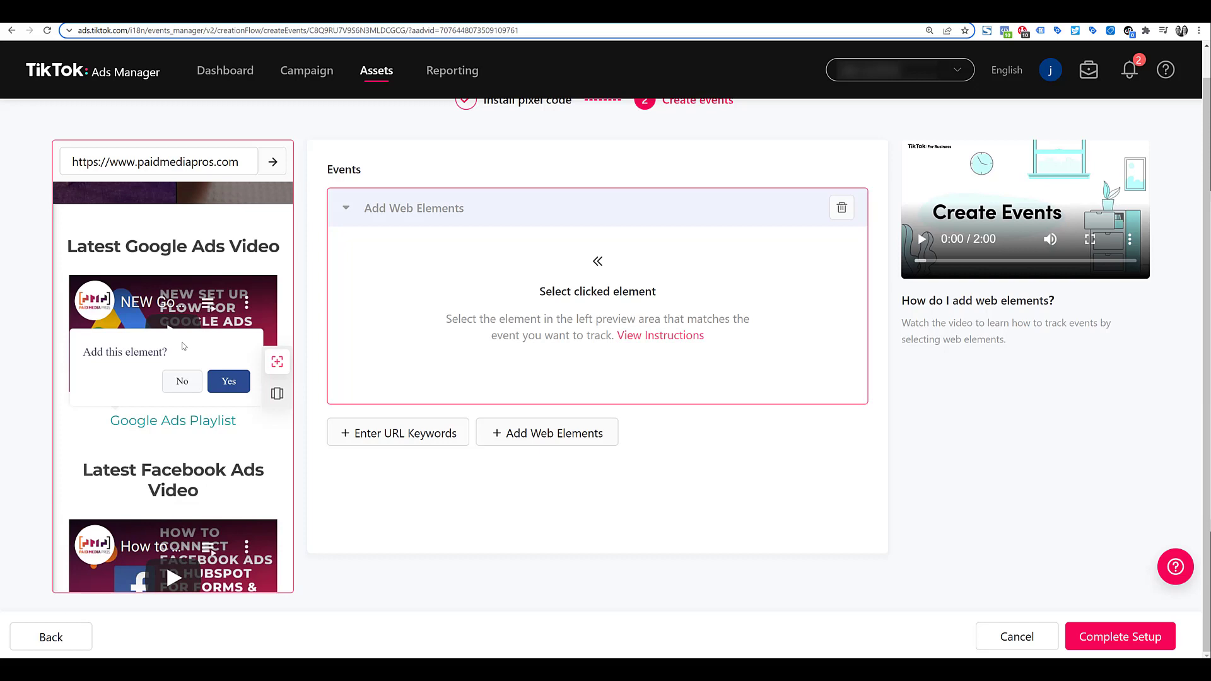
pyautogui.click(228, 381)
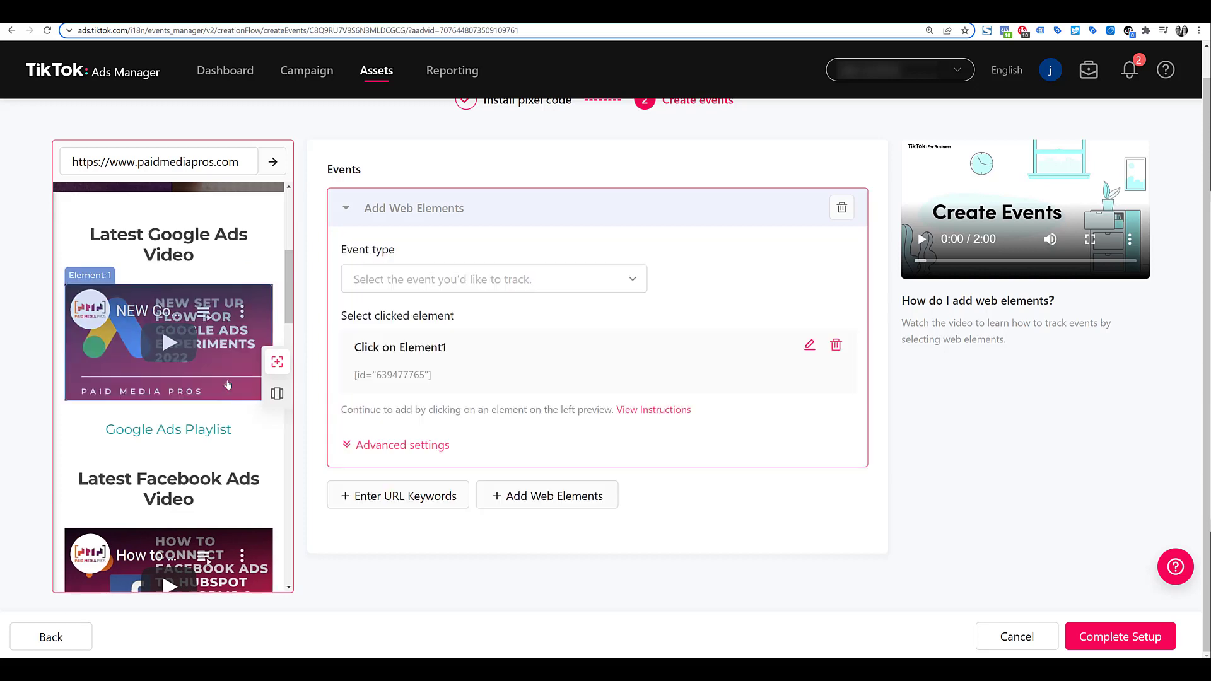
pyautogui.scroll(-3, 222, 371)
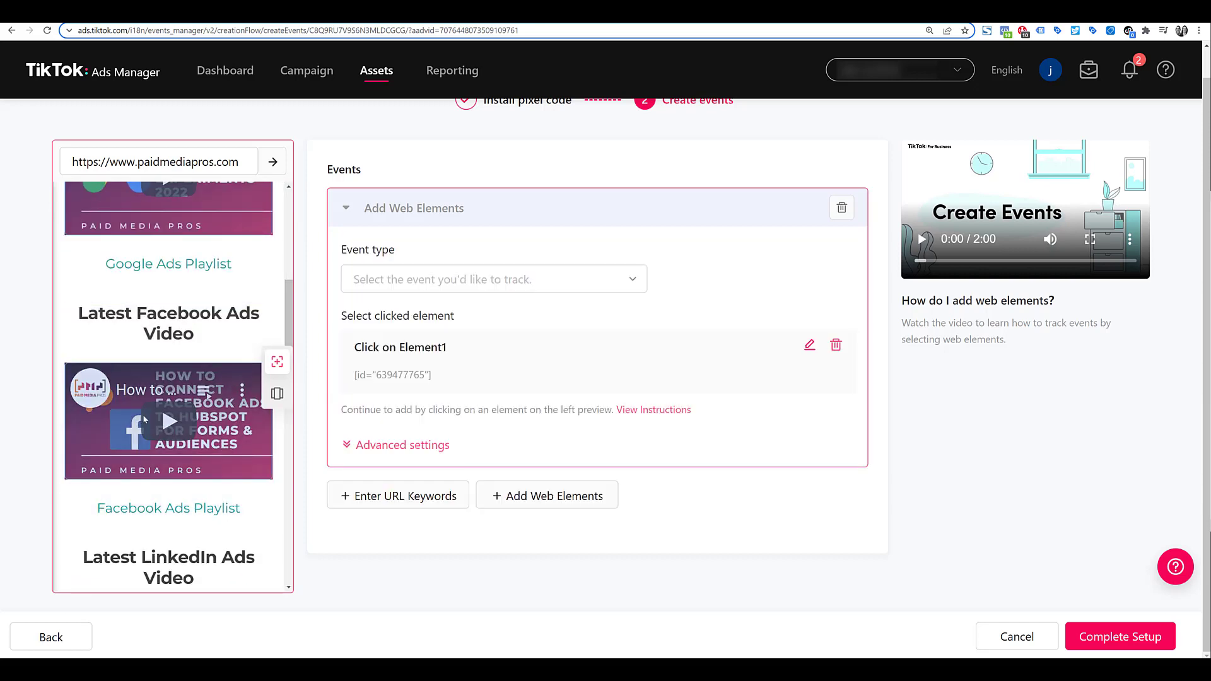
pyautogui.click(145, 419)
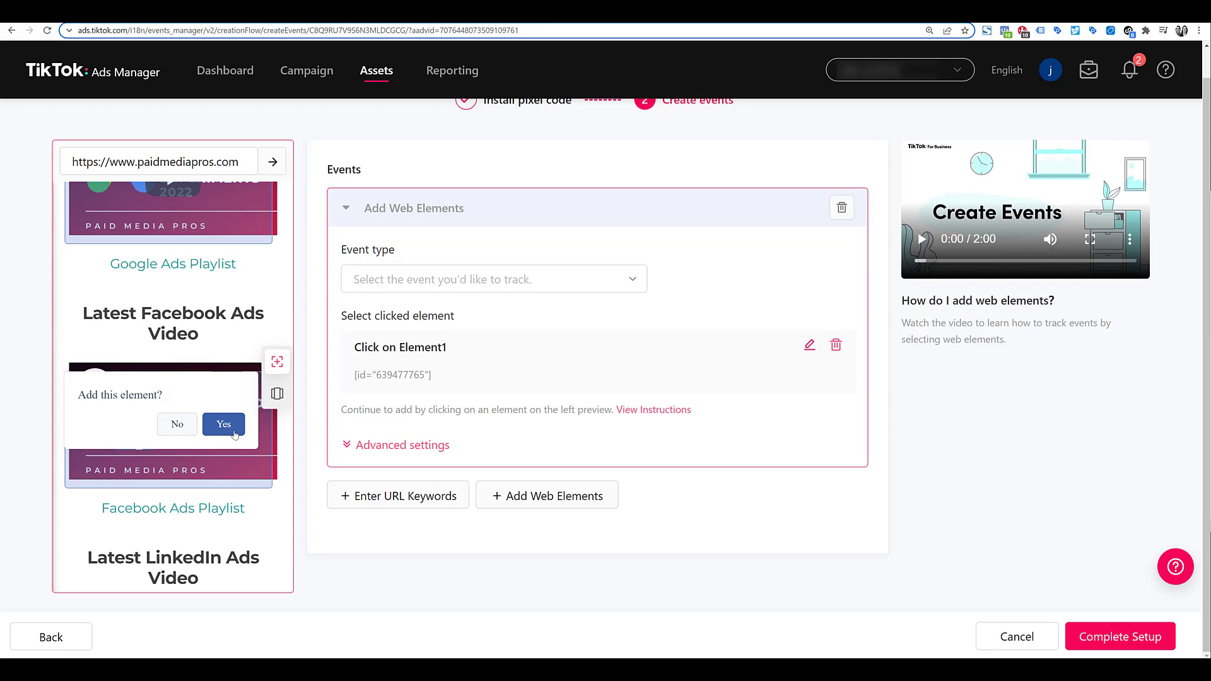
pyautogui.click(224, 425)
pyautogui.scroll(-3, 214, 441)
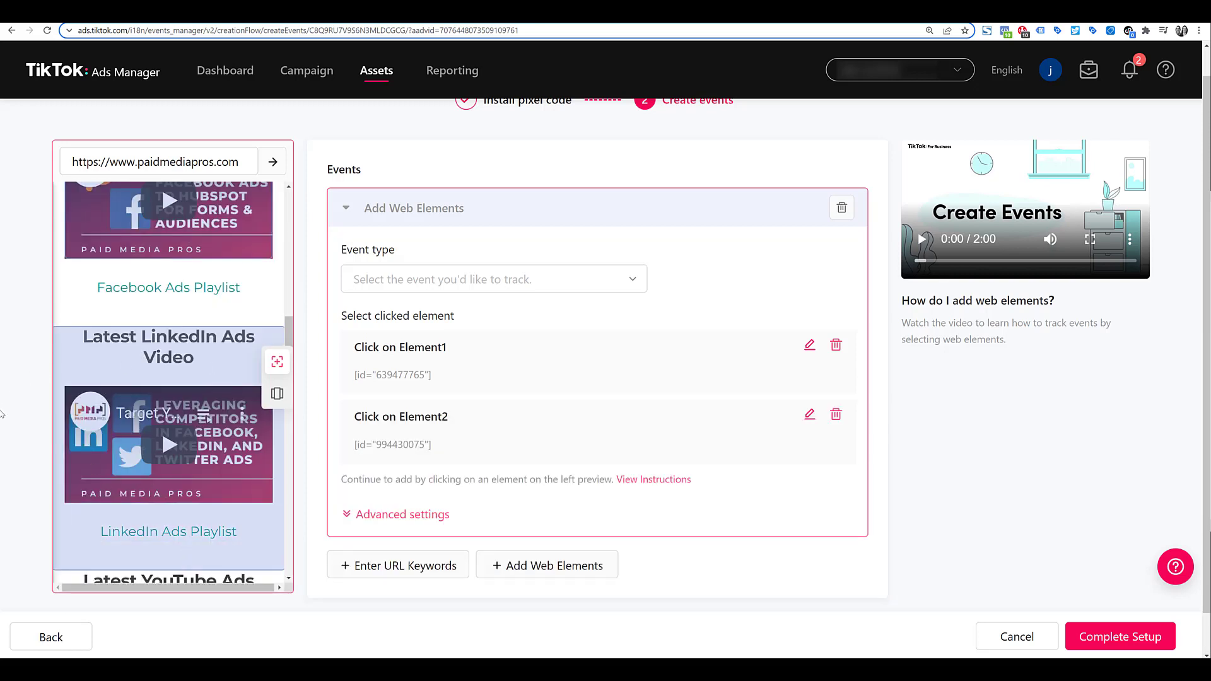
pyautogui.click(144, 439)
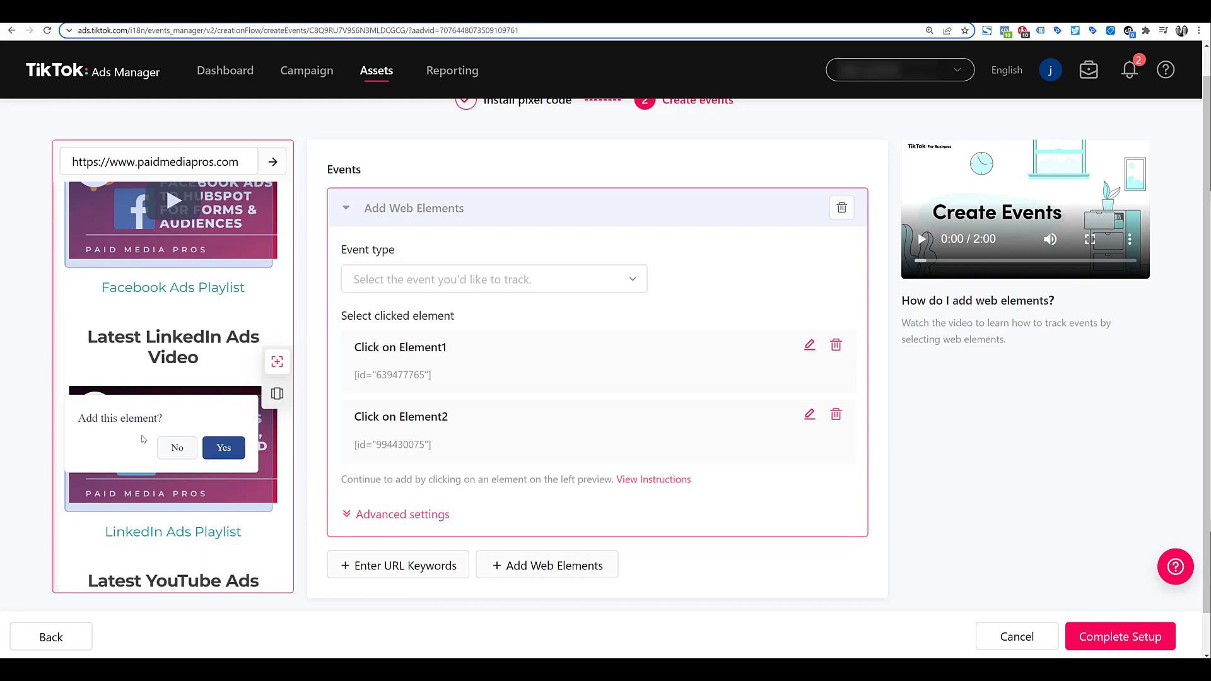
pyautogui.click(242, 452)
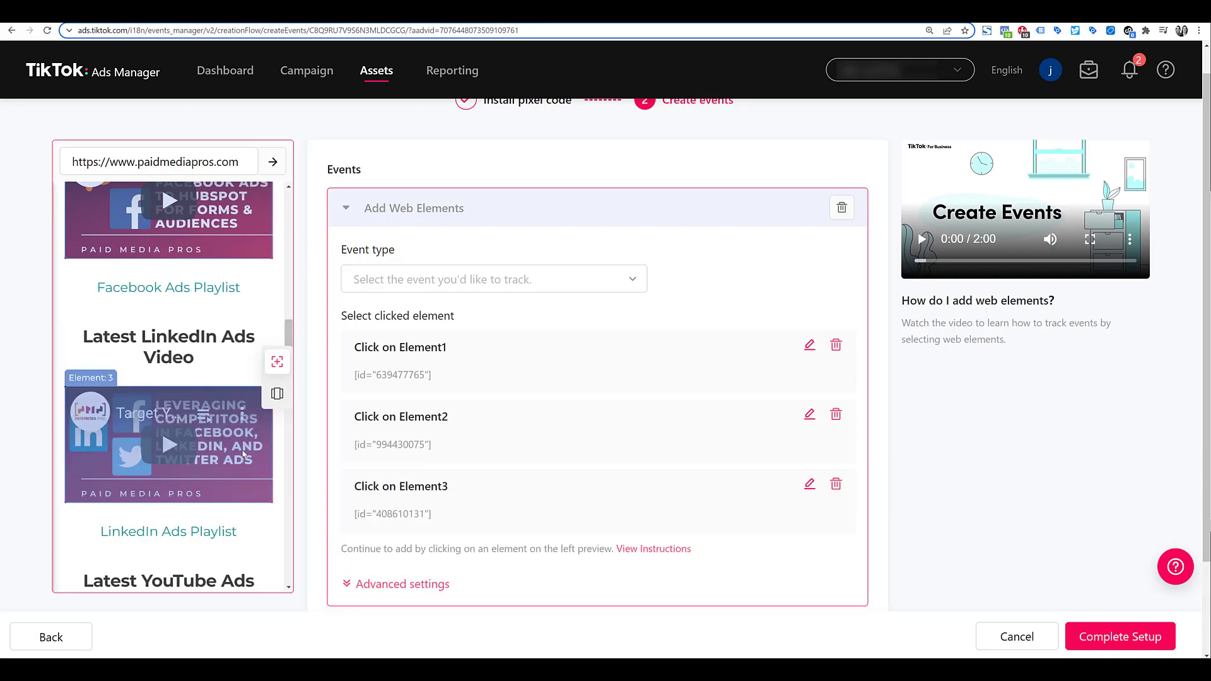
pyautogui.scroll(-3, 252, 451)
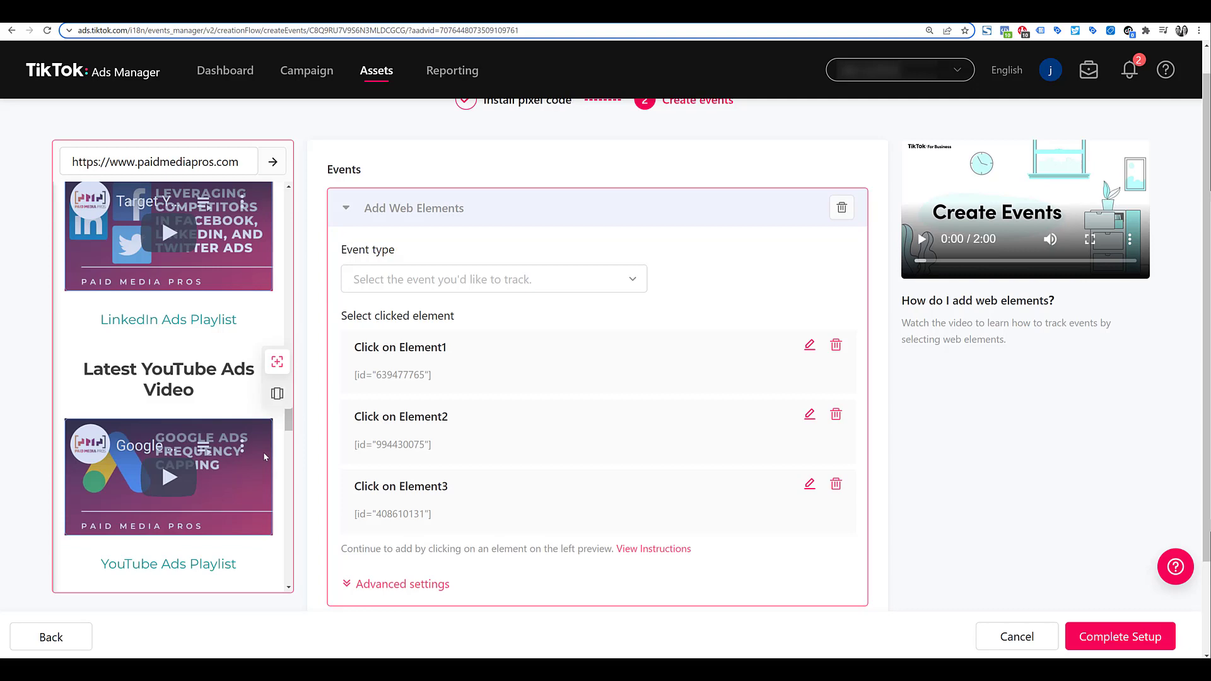
pyautogui.scroll(-1, 263, 452)
pyautogui.scroll(2, 263, 454)
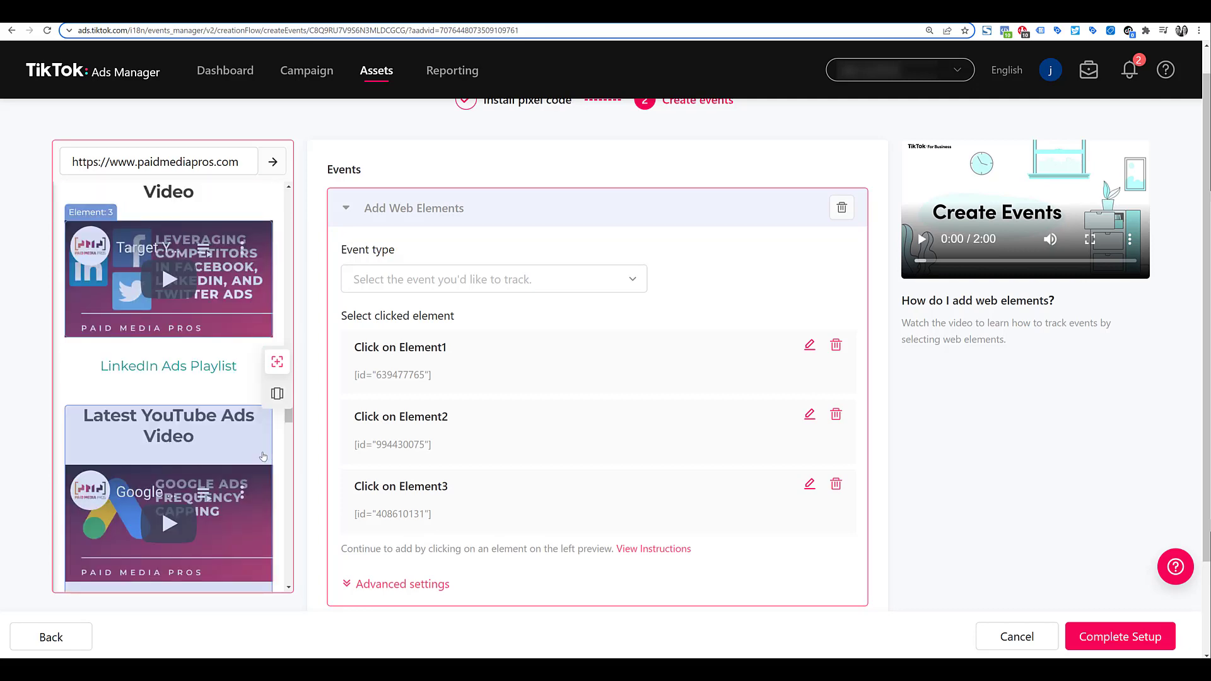
# Set the three-element click event's type to View Content instead of Click Button.
pyautogui.click(478, 281)
pyautogui.scroll(-3, 489, 362)
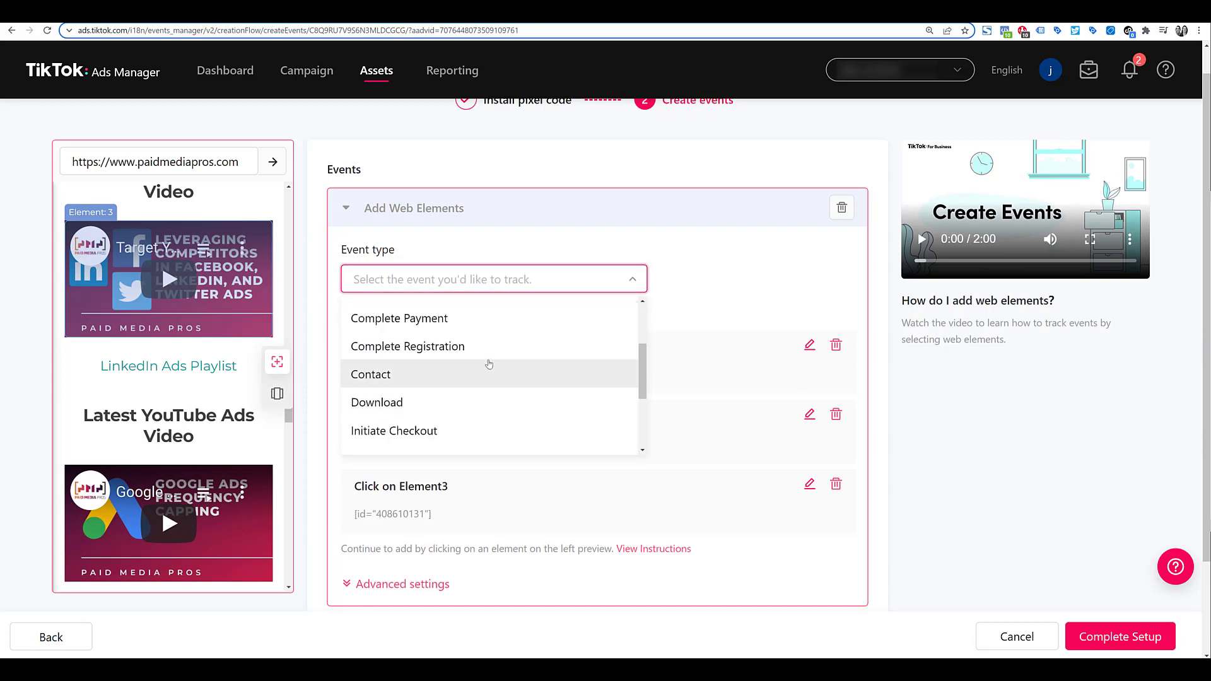
pyautogui.scroll(2, 490, 359)
pyautogui.click(490, 350)
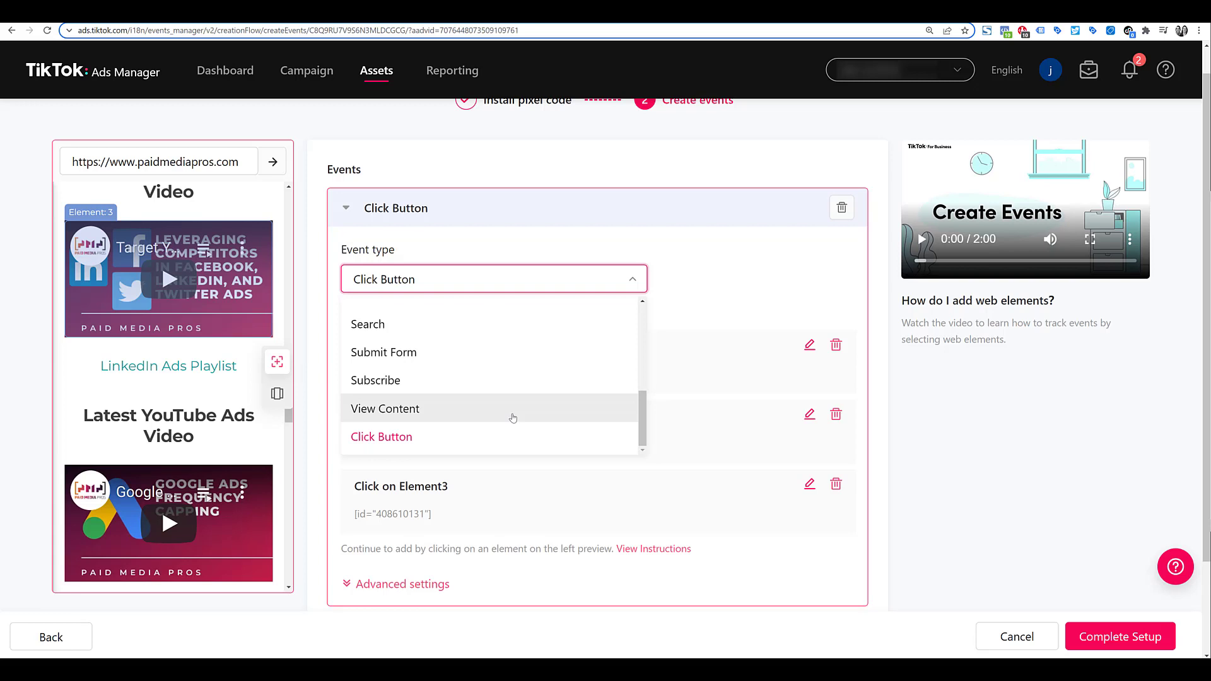
pyautogui.click(512, 418)
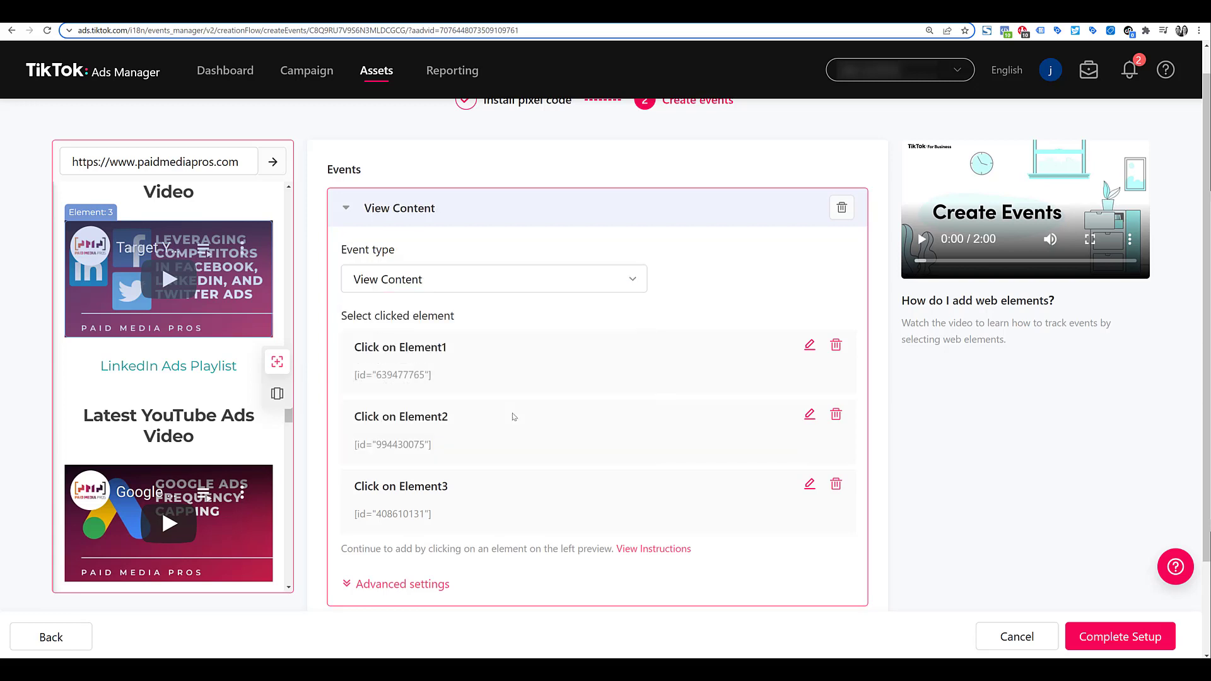
pyautogui.click(475, 290)
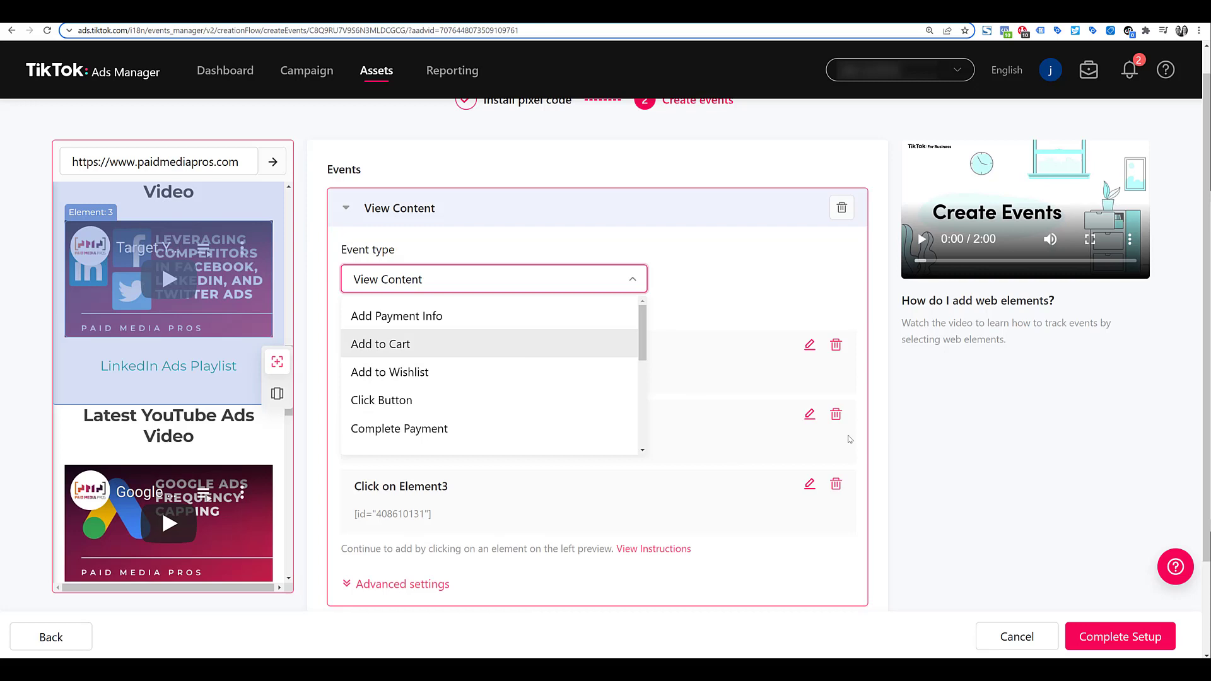
pyautogui.click(188, 307)
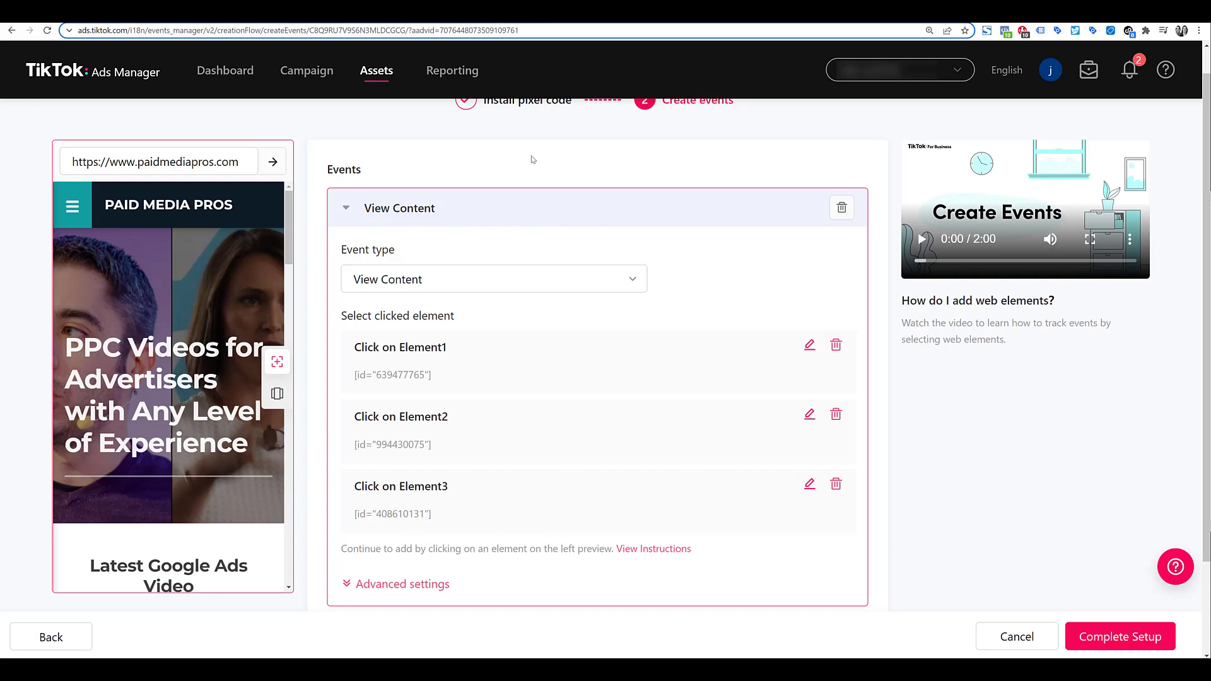
# Expand the View Content event's Advanced settings, showing USD return and Every statistic type.
pyautogui.scroll(-2, 500, 297)
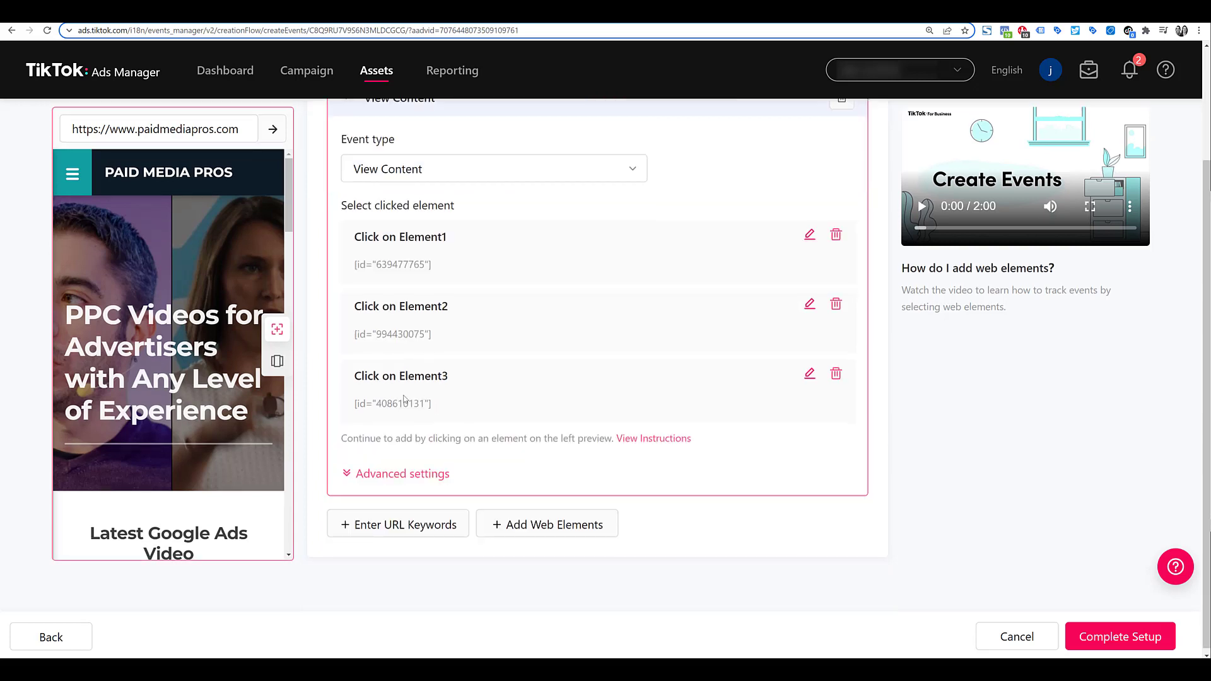
pyautogui.click(404, 474)
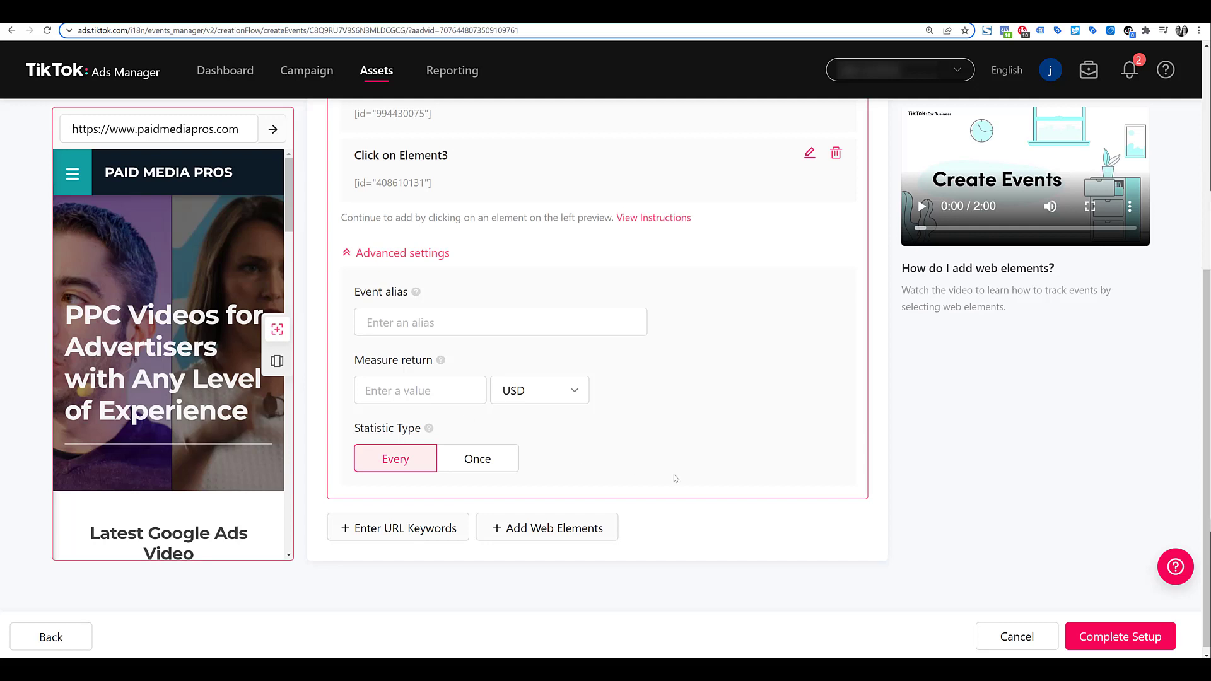
# Complete the event setup, check Main Pixel's 2 Submit Form events, then switch to the thank-you page.
pyautogui.click(1098, 638)
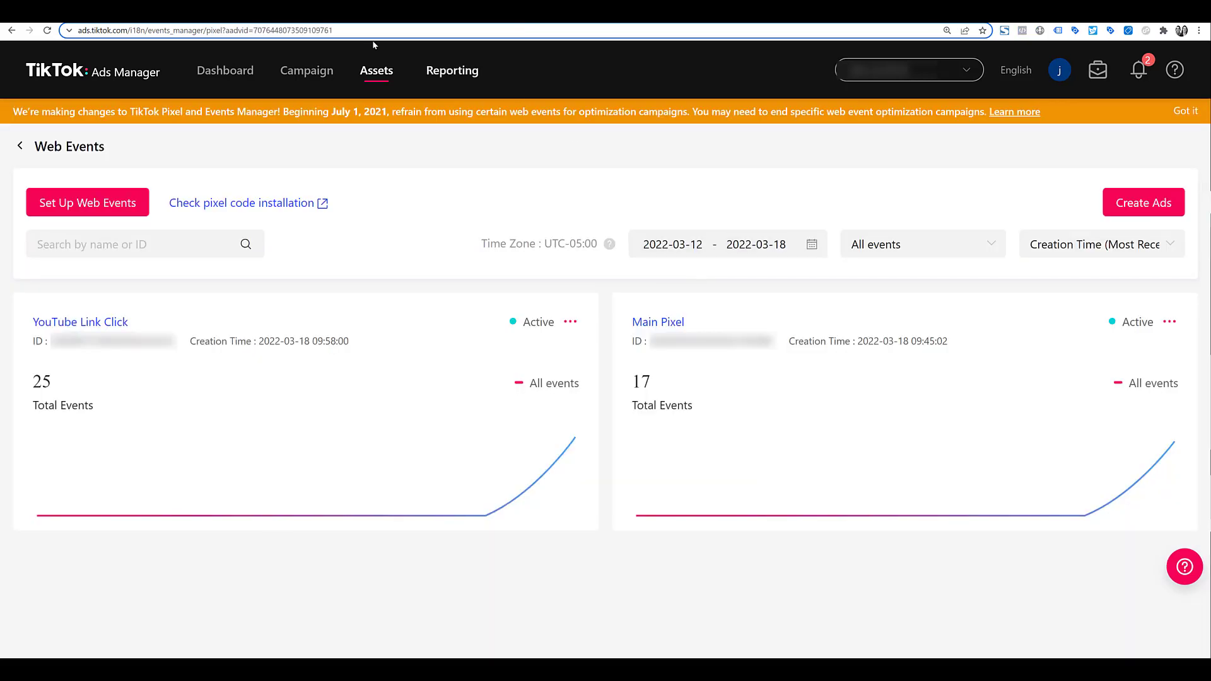
pyautogui.moveTo(371, 74)
pyautogui.click(661, 325)
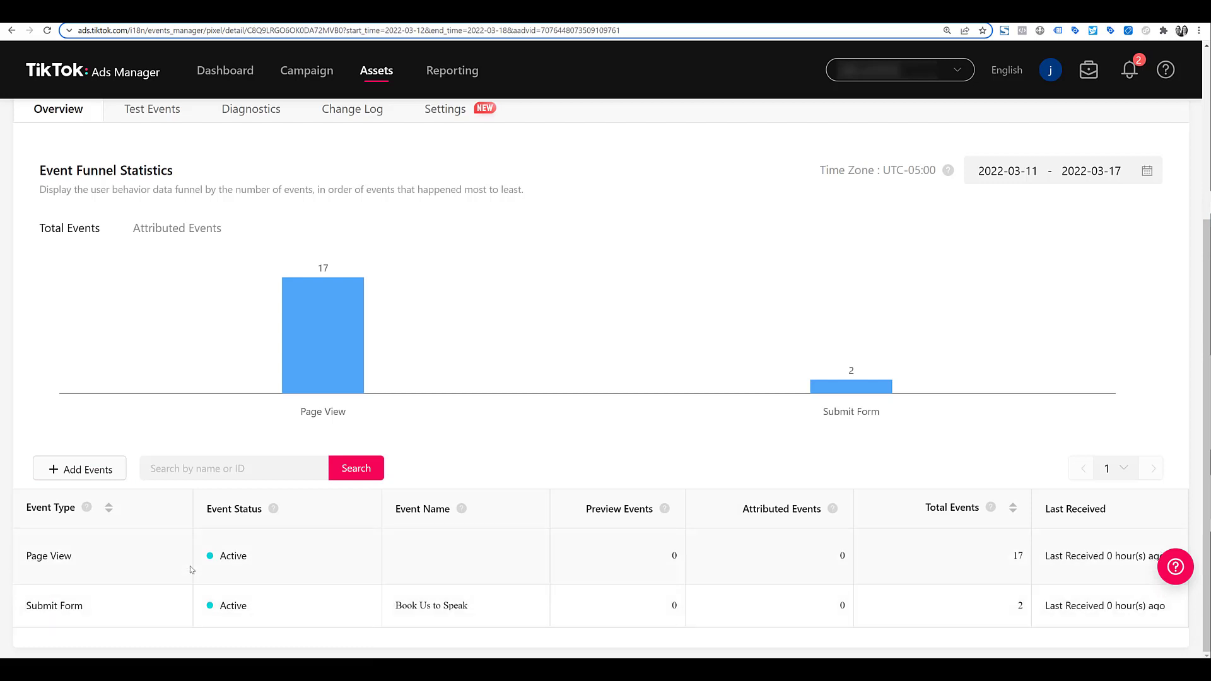
pyautogui.moveTo(484, 619)
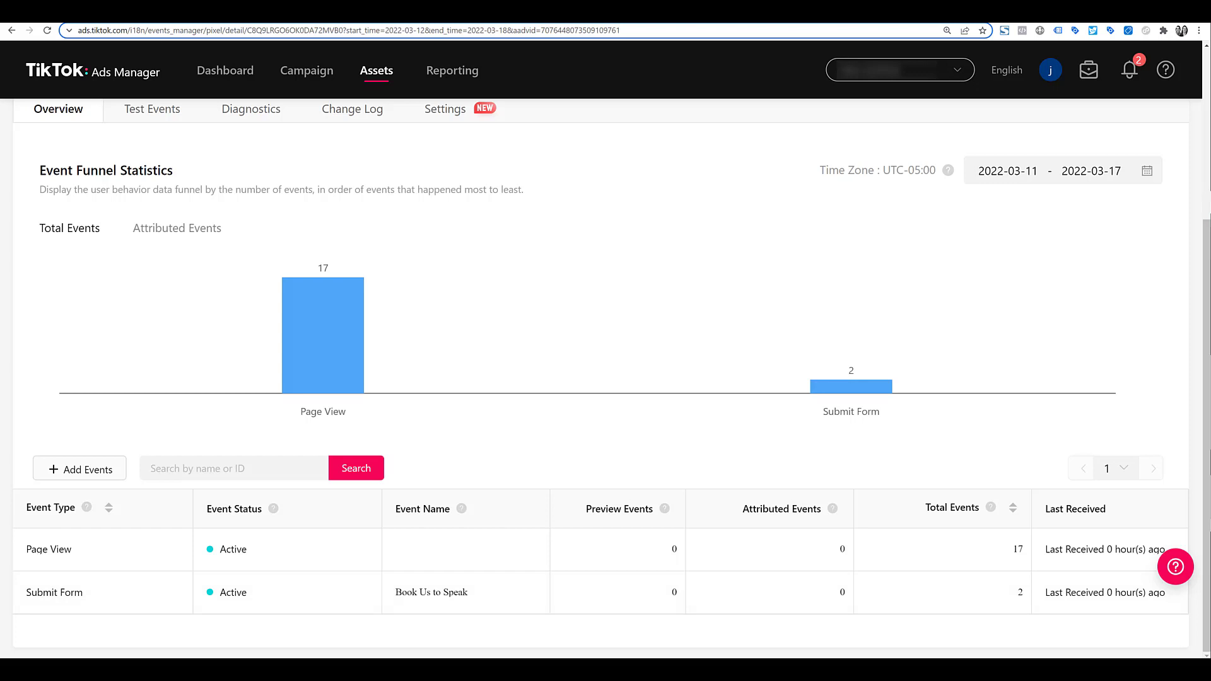
pyautogui.hotkey('ctrl', 'Tab')
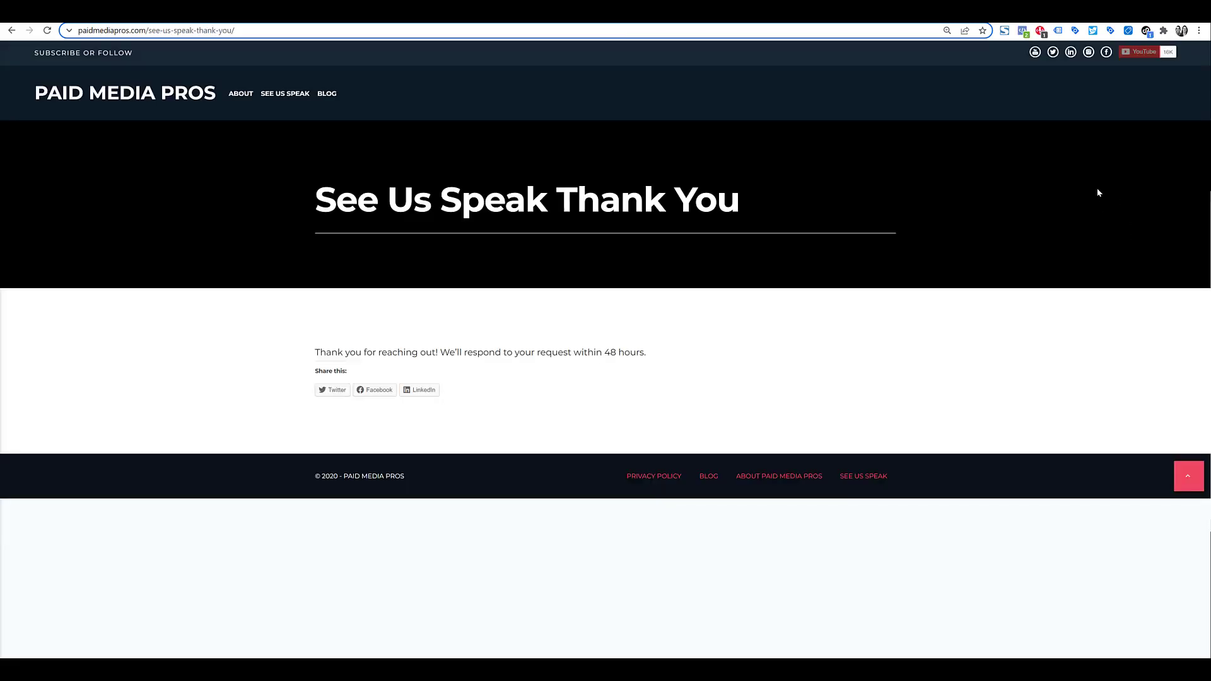
# In Pixel Helper, confirm Main Pixel's Submit Form event fired and reveal its page URL.
pyautogui.click(1146, 33)
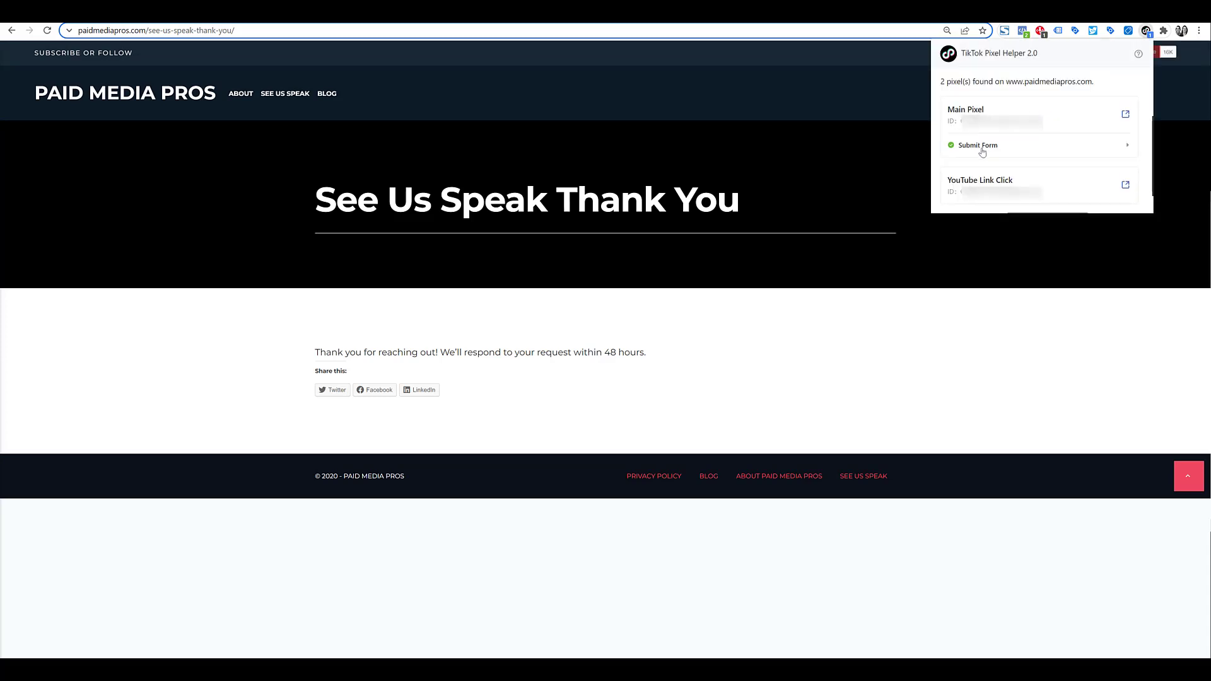
pyautogui.moveTo(981, 111)
pyautogui.click(1074, 151)
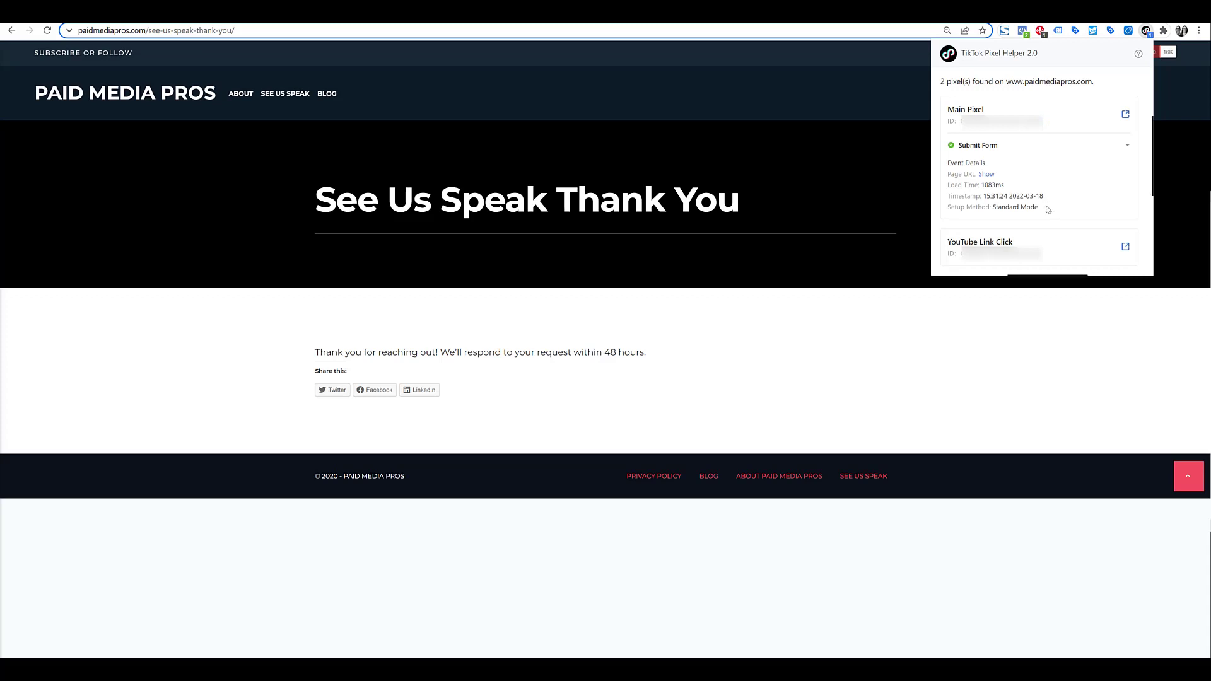
pyautogui.moveTo(1048, 209); pyautogui.dragTo(995, 215)
pyautogui.click(987, 175)
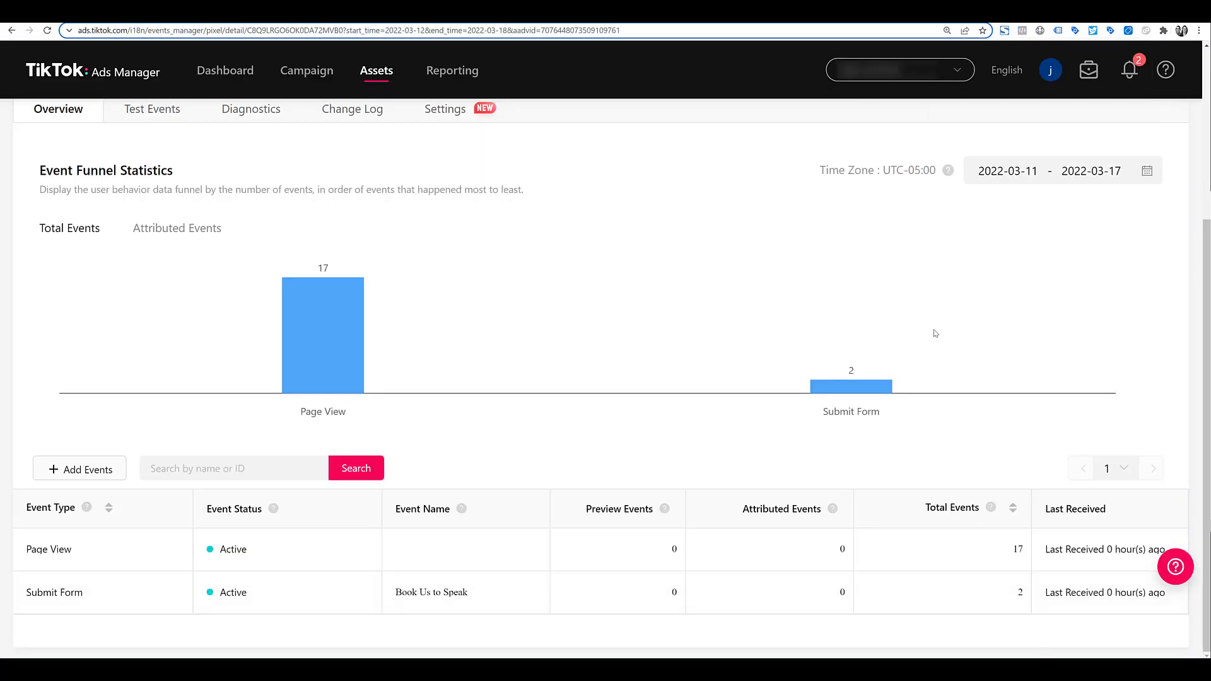
# Go back to Web Events and open YouTube Link Click, showing 14 View Content events.
pyautogui.scroll(4, 935, 332)
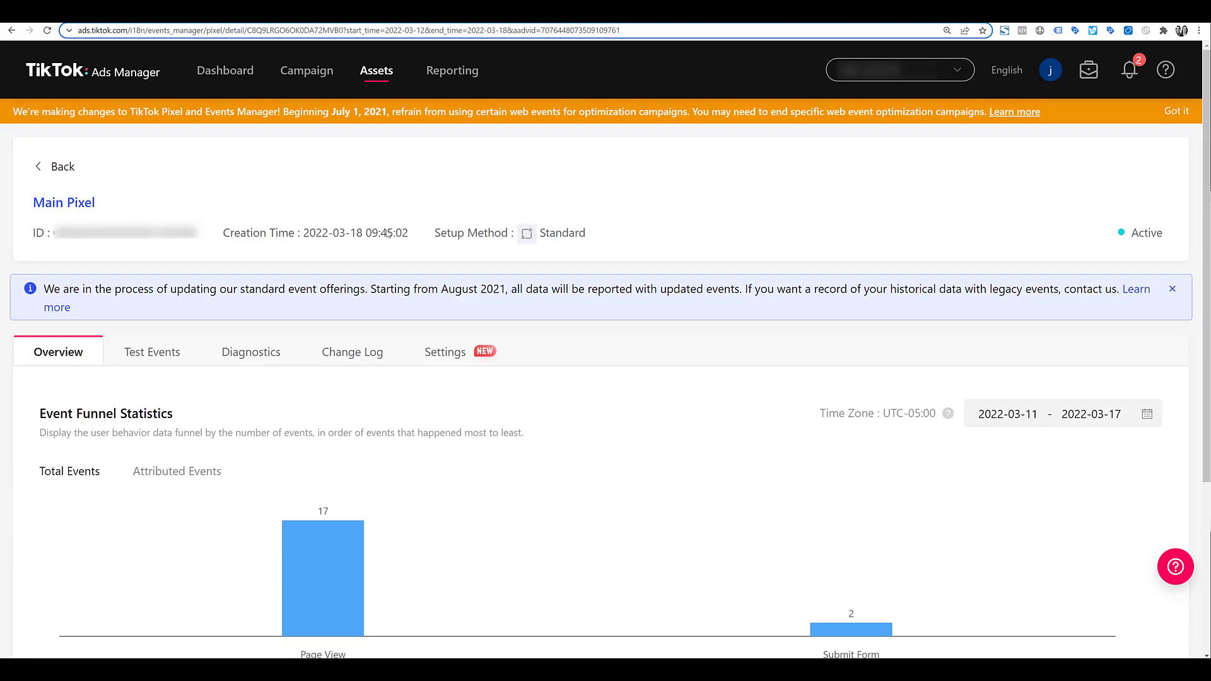
pyautogui.click(56, 168)
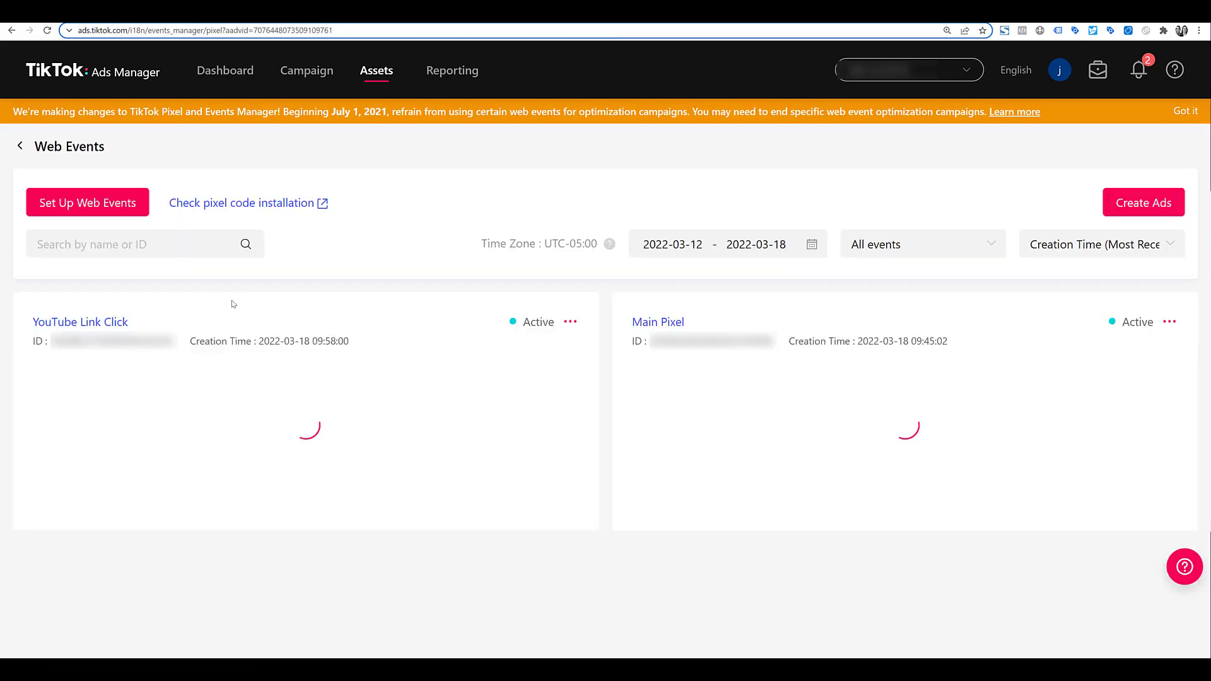
pyautogui.click(106, 323)
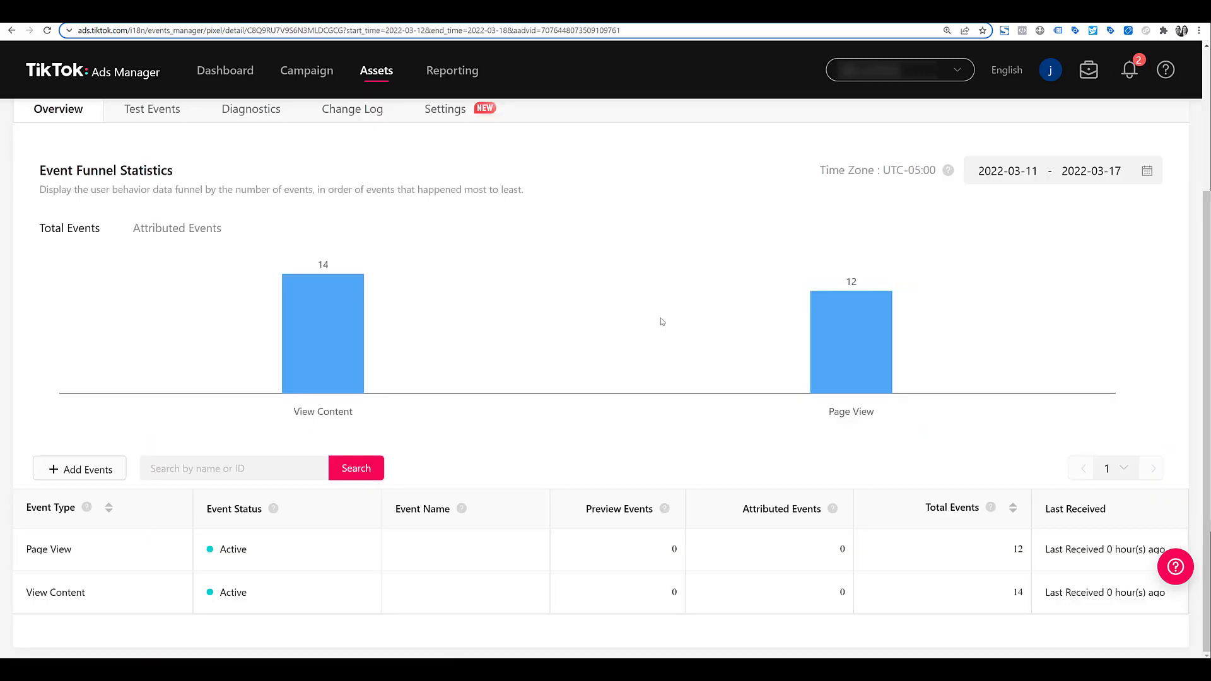
pyautogui.moveTo(82, 600)
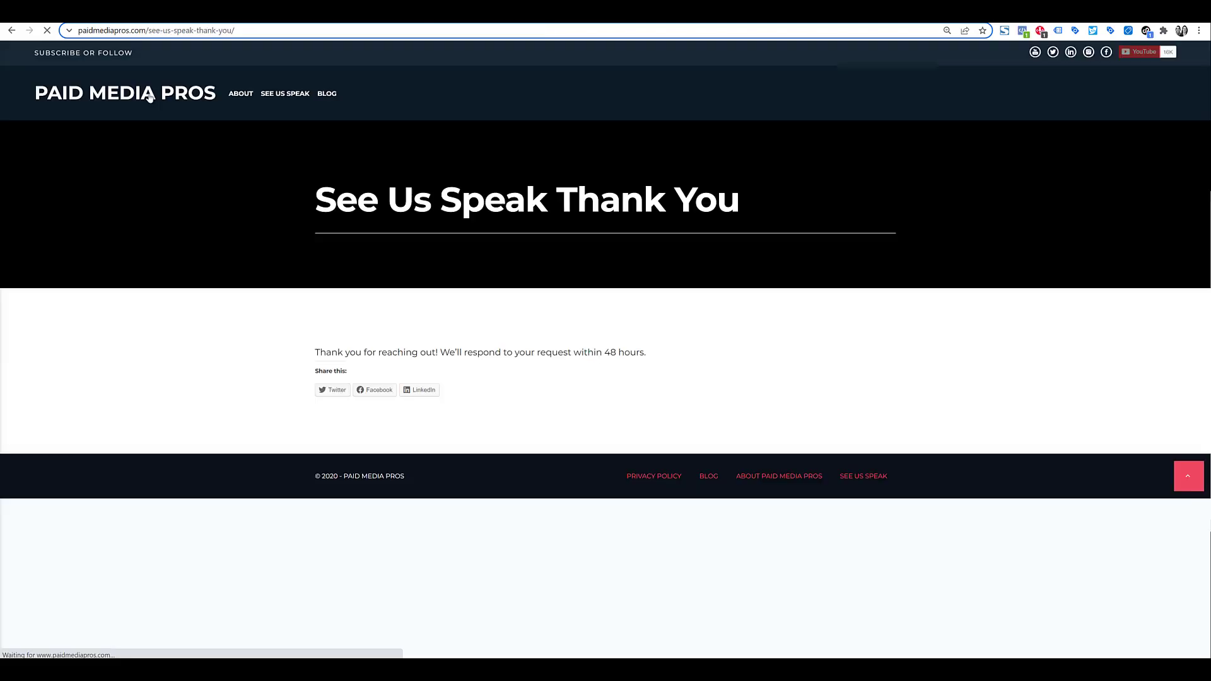
# Play the Google Ads and Facebook Ads homepage videos and confirm View Content fires in Pixel Helper.
pyautogui.click(150, 95)
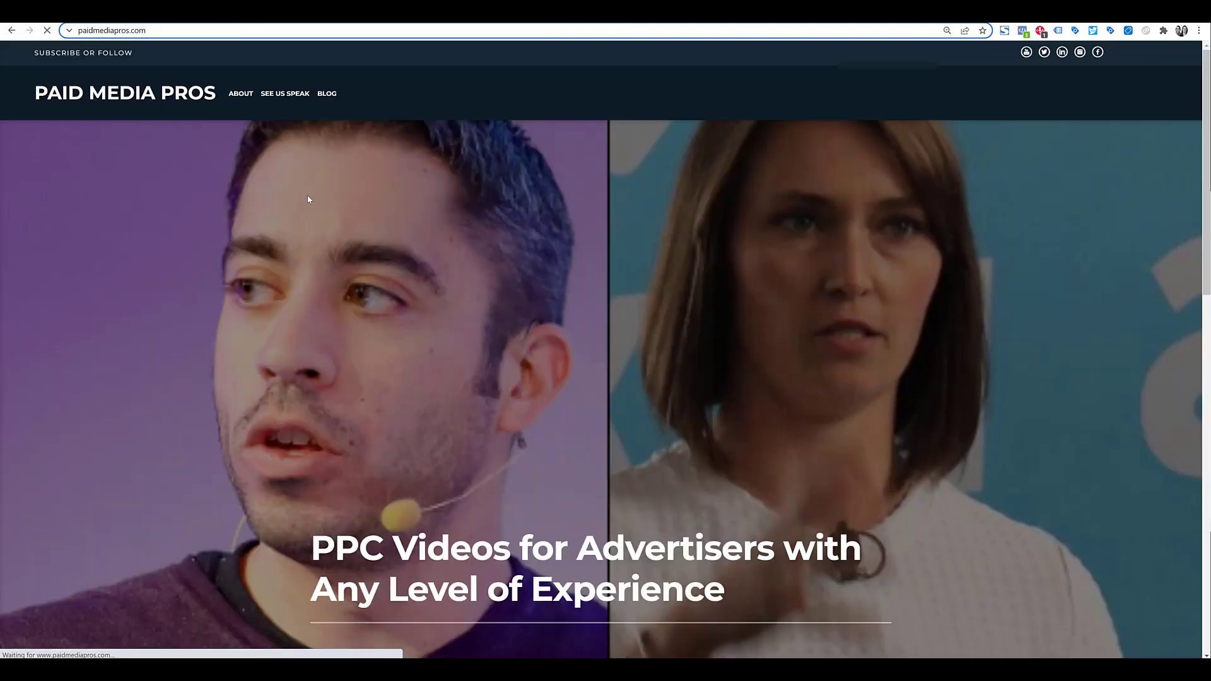
pyautogui.scroll(-7, 311, 195)
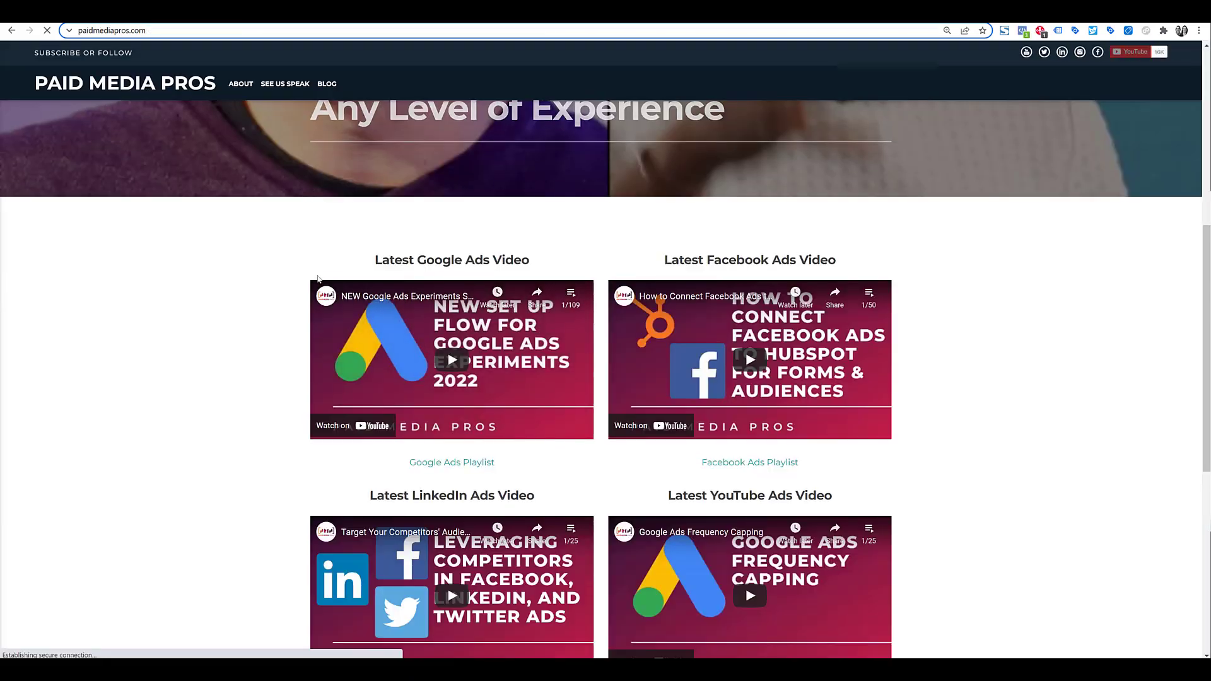
pyautogui.click(420, 370)
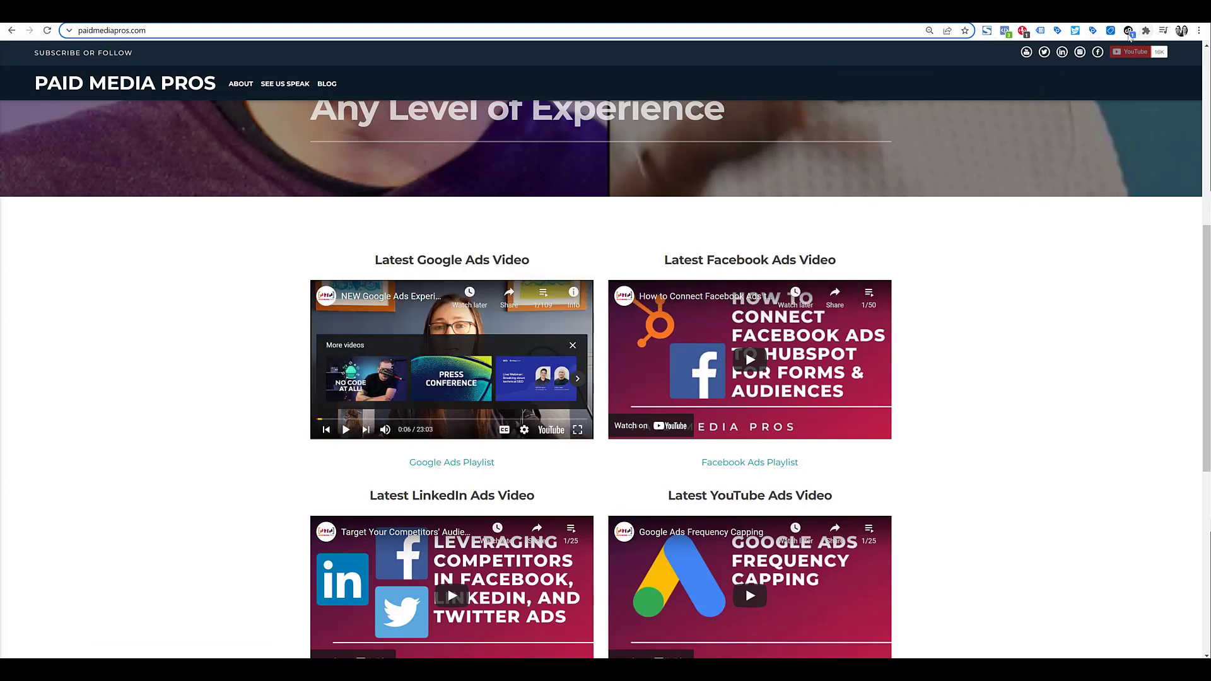
pyautogui.click(1128, 31)
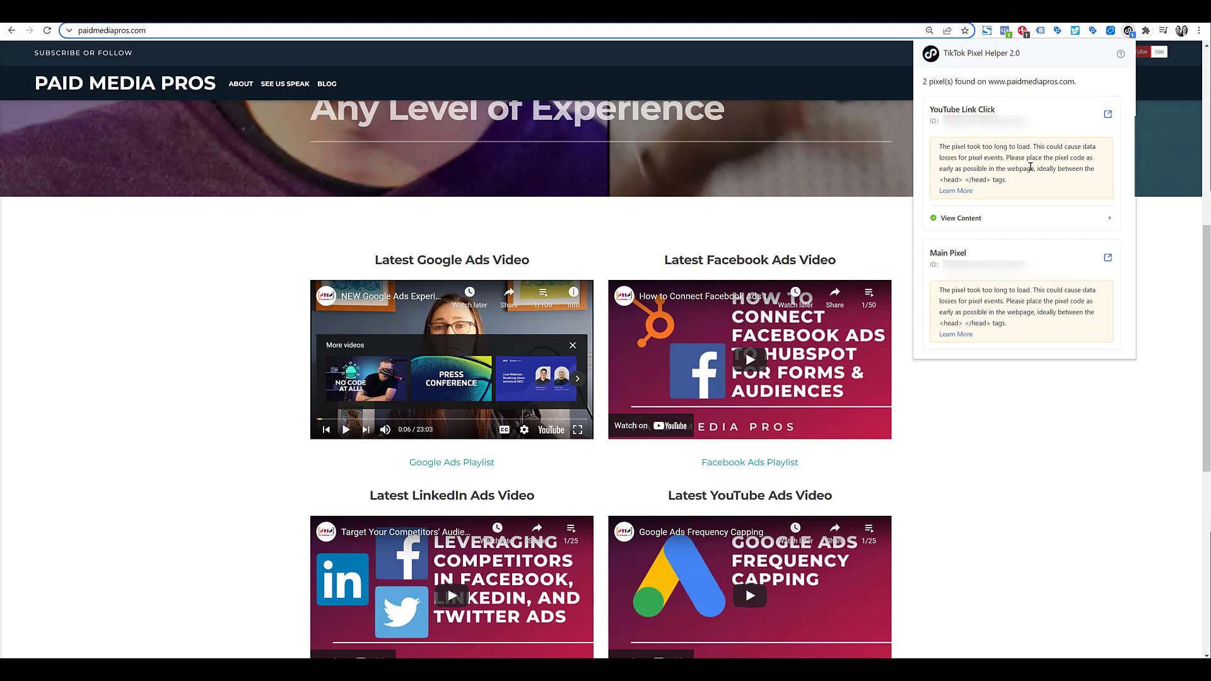
pyautogui.click(1007, 225)
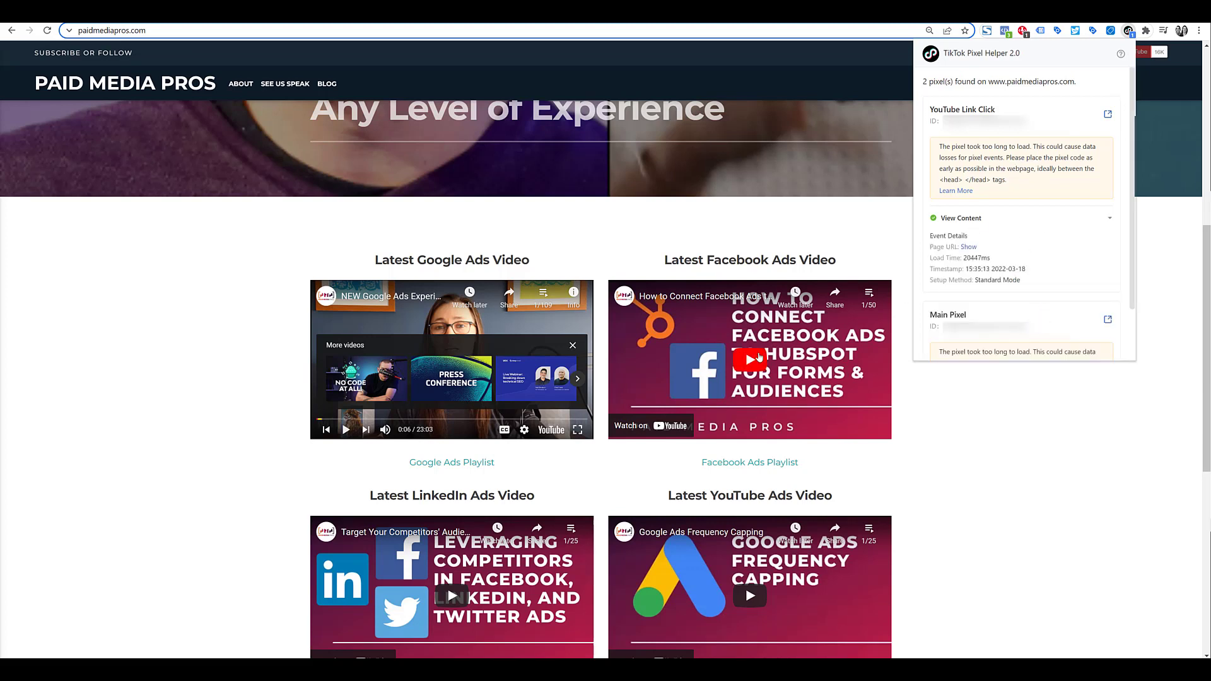
pyautogui.click(760, 357)
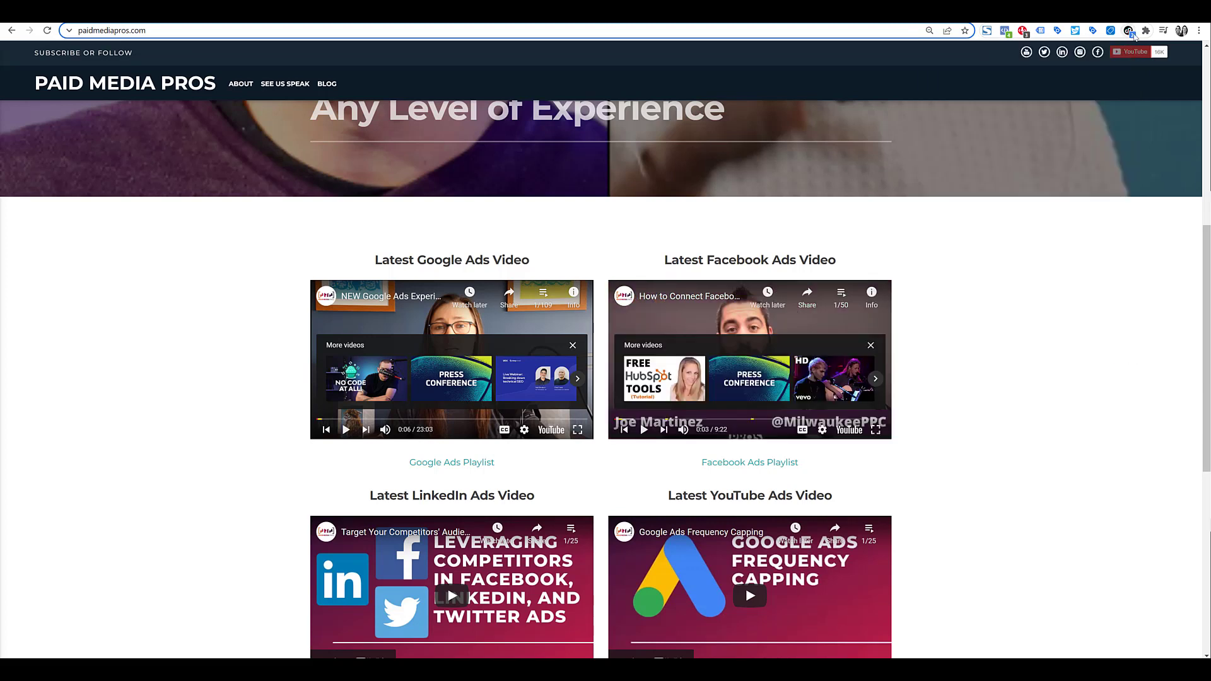
pyautogui.click(1131, 33)
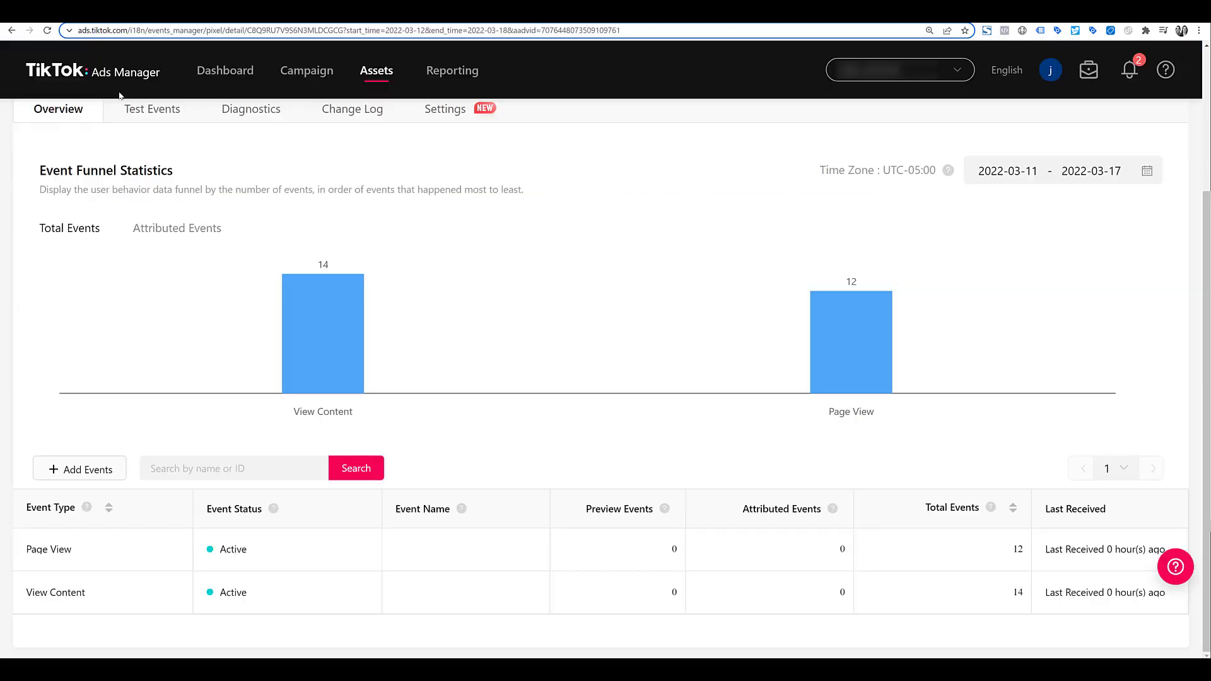
# Open the YouTube Link Click pixel's Test Events tab with its QR code.
pyautogui.scroll(2, 154, 221)
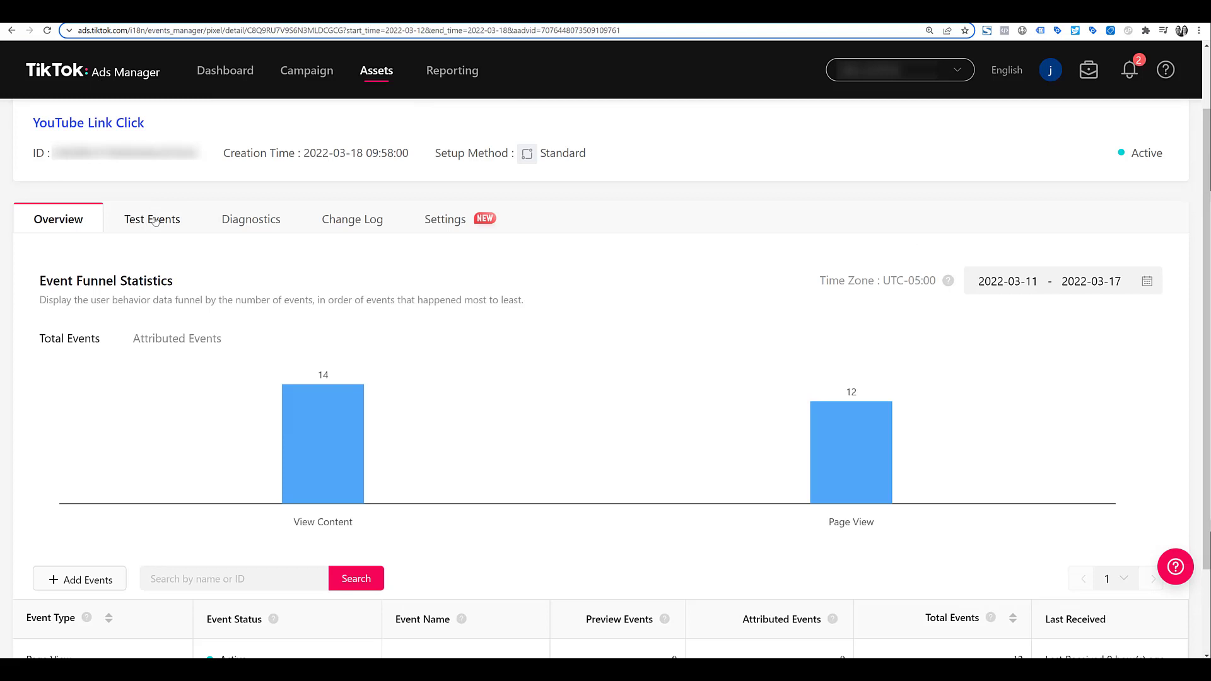
pyautogui.click(154, 221)
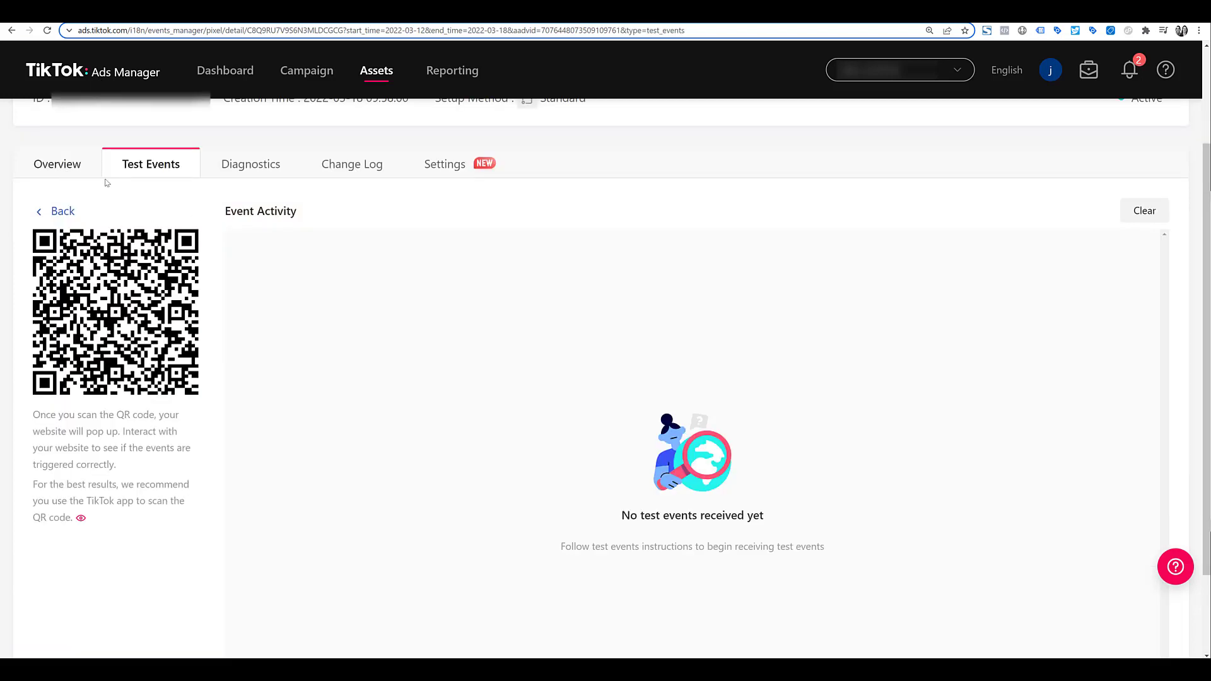